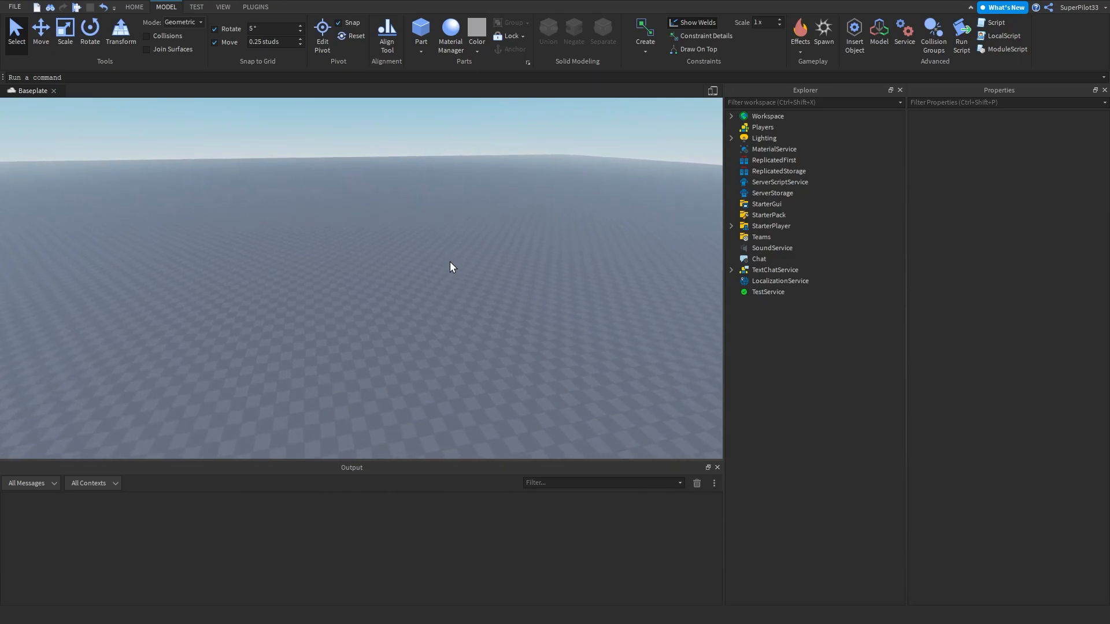
Insert the VoiceChatService service into the place and select it in the object hierarchy
key("s")
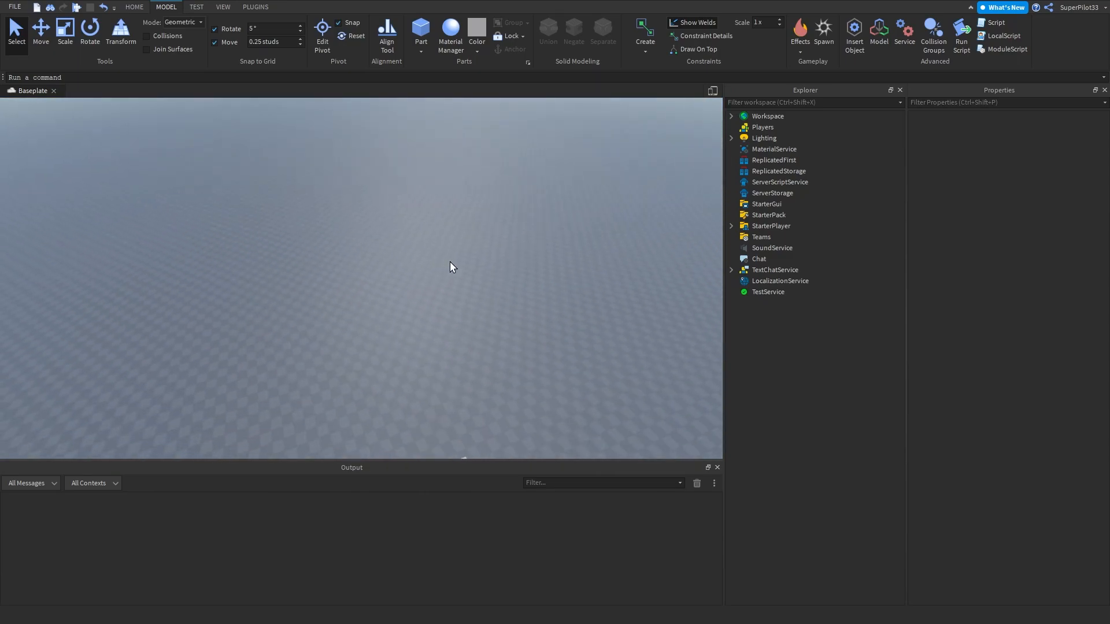
key("s")
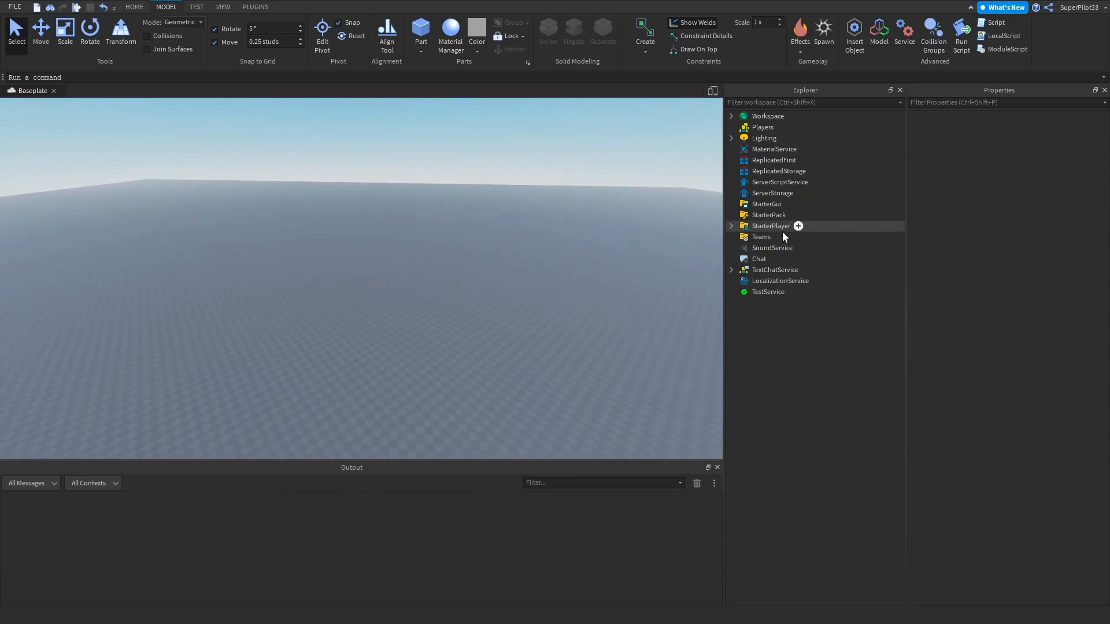
left_click(756, 238)
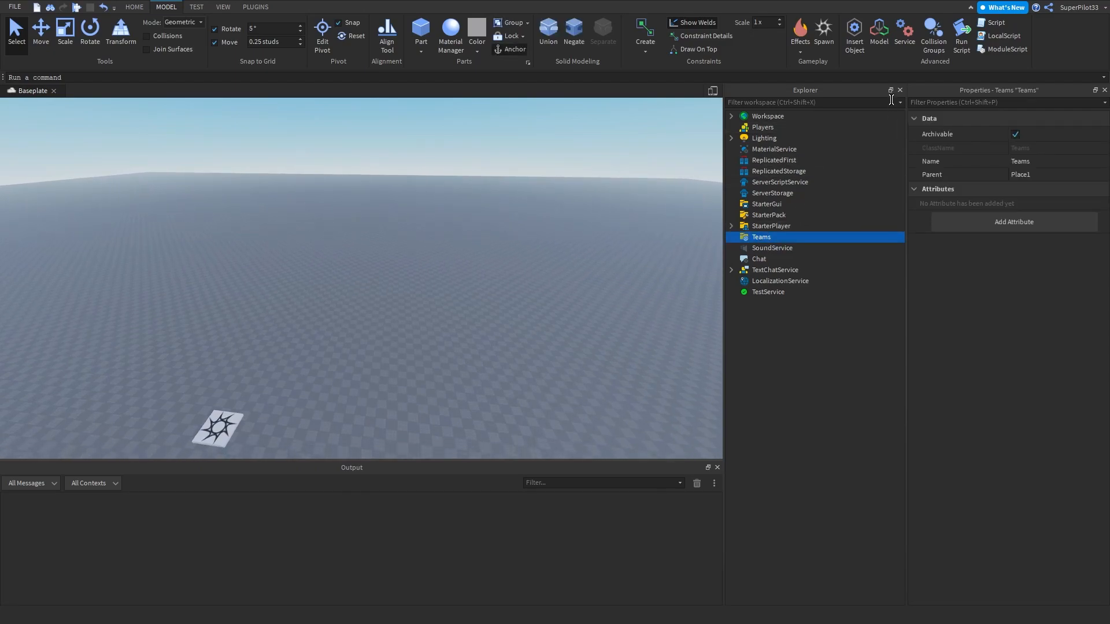
left_click(903, 36)
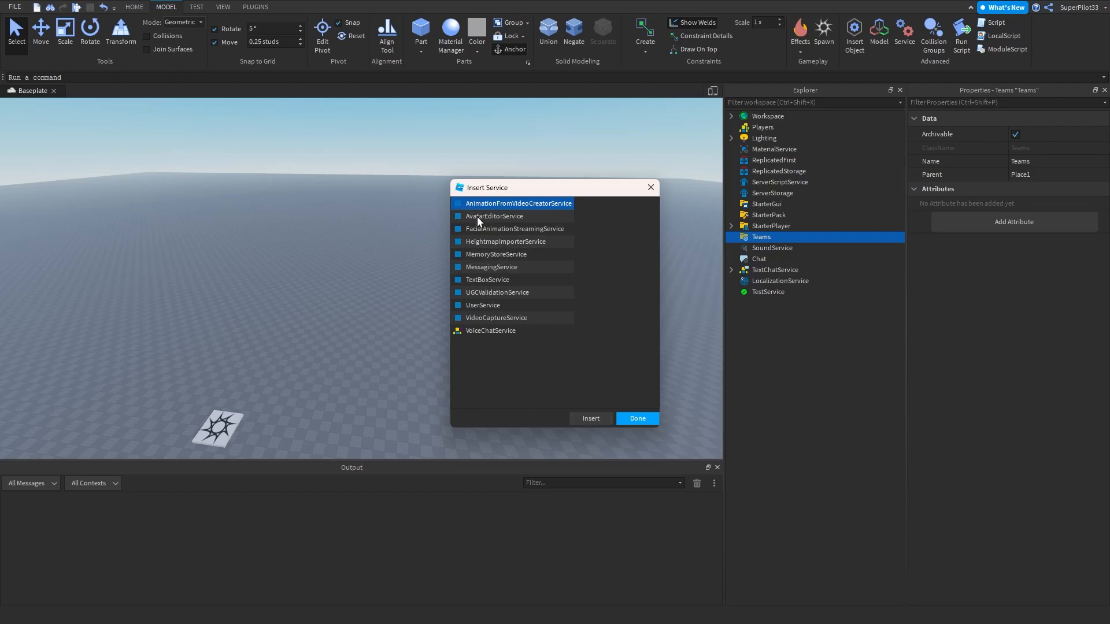
left_click(497, 292)
left_click(485, 331)
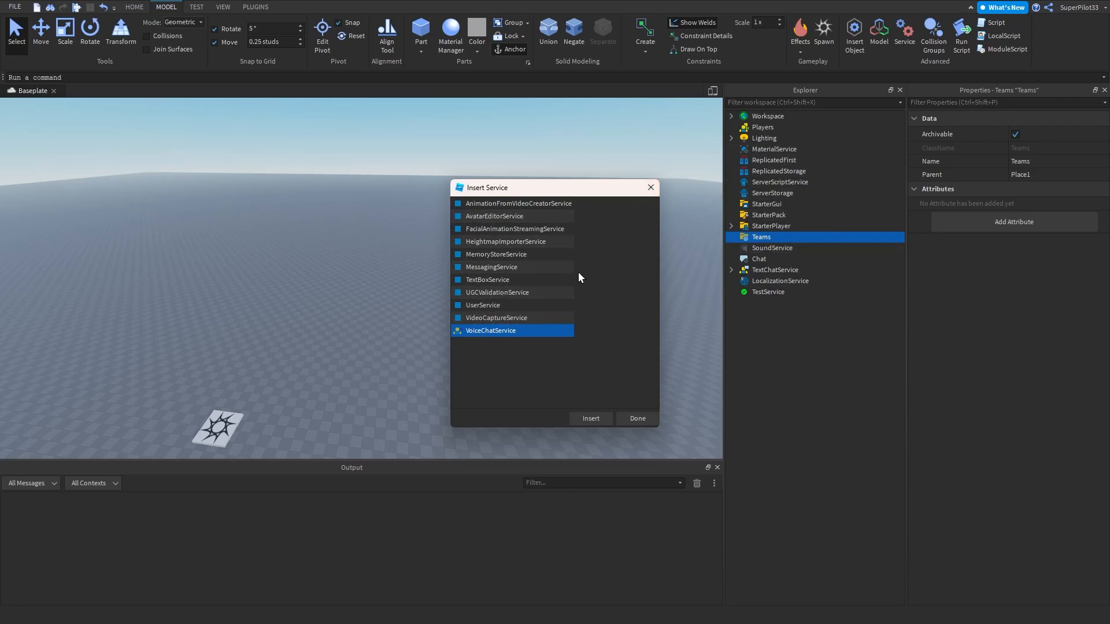
left_click(590, 418)
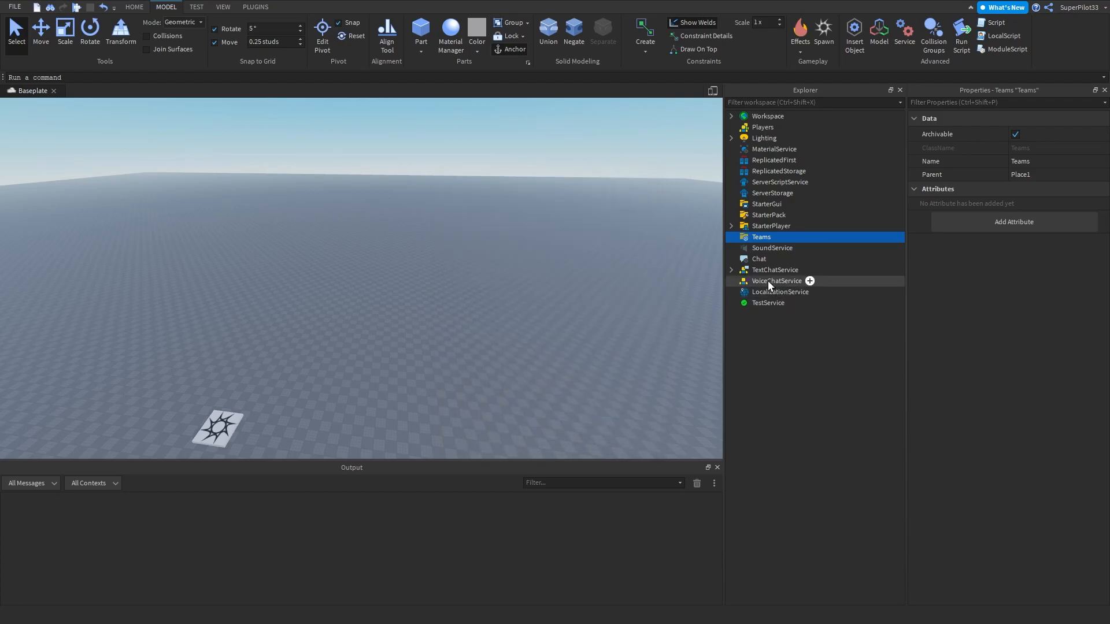
left_click(768, 281)
right_click_drag(491, 297, 491, 296)
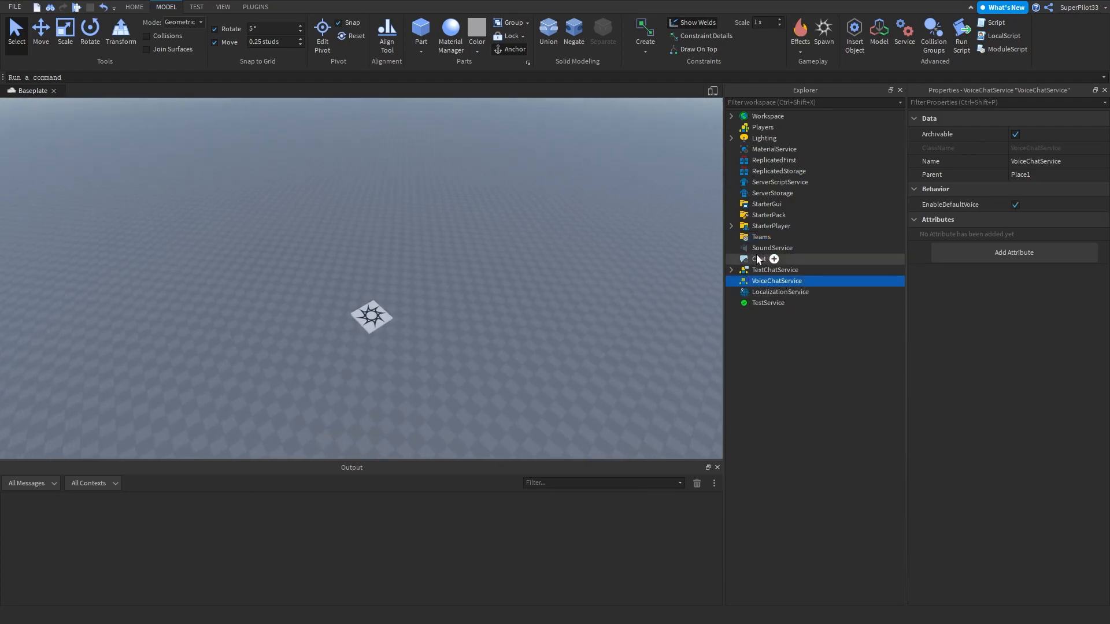
Add a Team object inside the Teams service
left_click(754, 237)
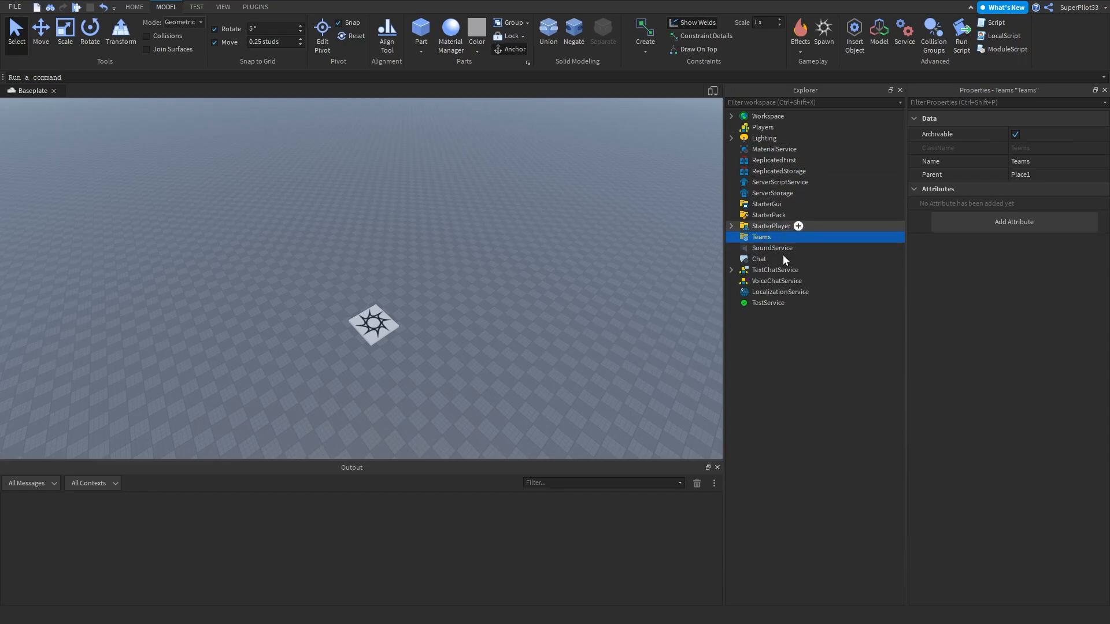
left_click(779, 237)
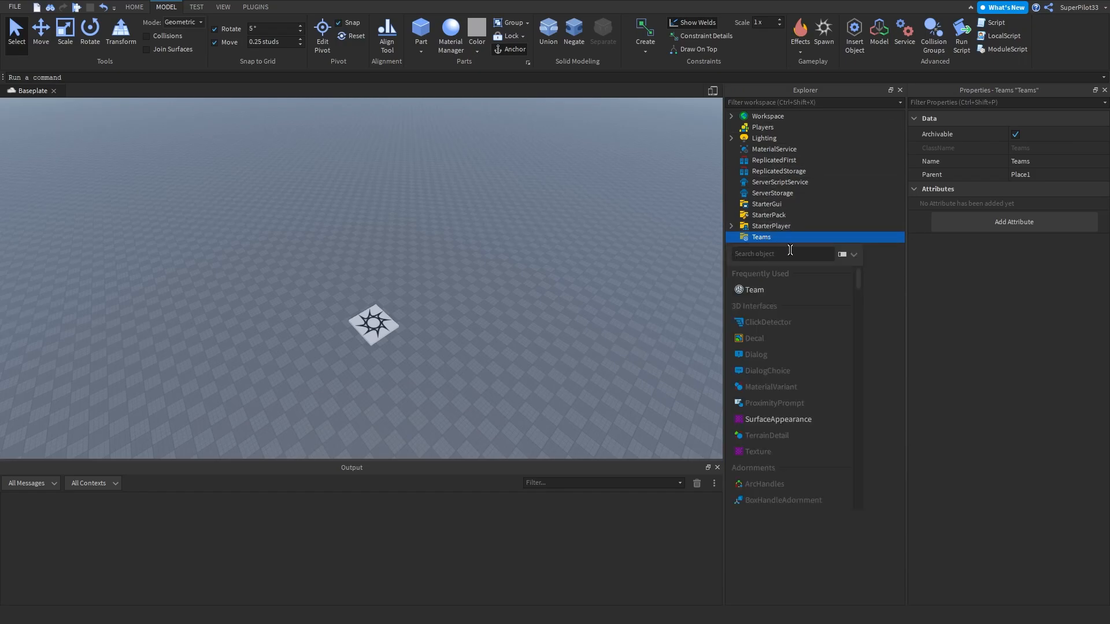
left_click(755, 290)
left_click(636, 218)
Add a new spawn location to the Workspace and delete the surplus spawn pad from the baseplate
left_click(778, 119)
left_click(732, 116)
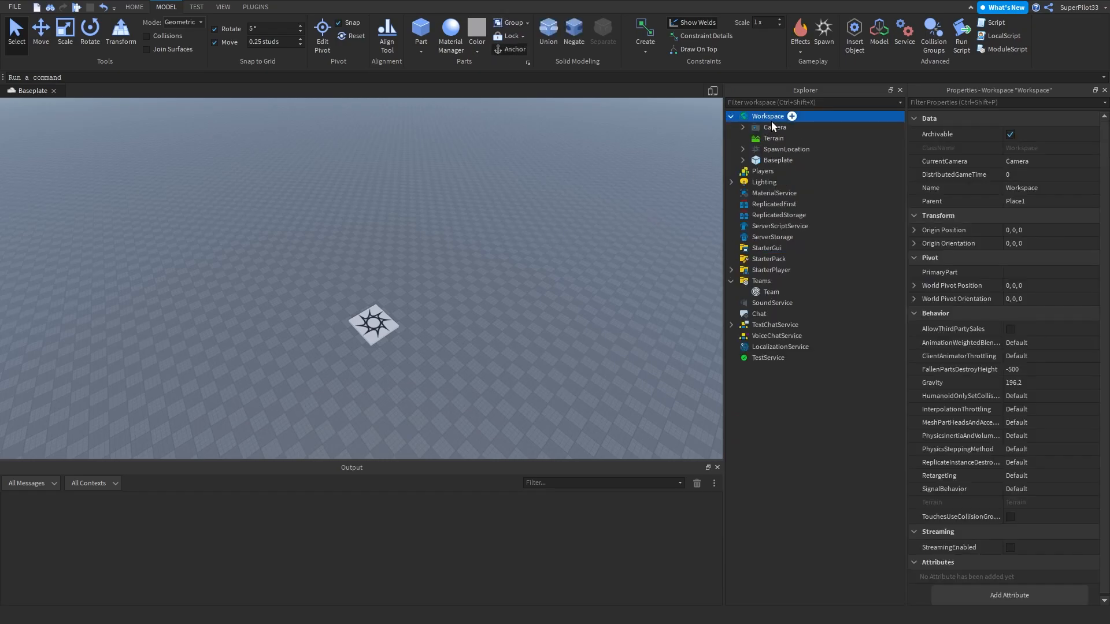
left_click(826, 33)
left_click(376, 273)
right_click_drag(377, 274, 352, 266)
left_click(422, 337)
key("Delete")
Move the remaining spawn location across the baseplate to about 183, 0.5, 185.25
left_click(409, 288)
mouse_move(409, 287)
right_mouse_down()
mouse_move(374, 278)
mouse_move(422, 290)
right_mouse_up()
left_click_drag(412, 409, 397, 258)
scroll(457, 269, "up", 8)
right_click_drag(364, 277, 621, 277)
scroll(398, 307, "up", 5)
key("f")
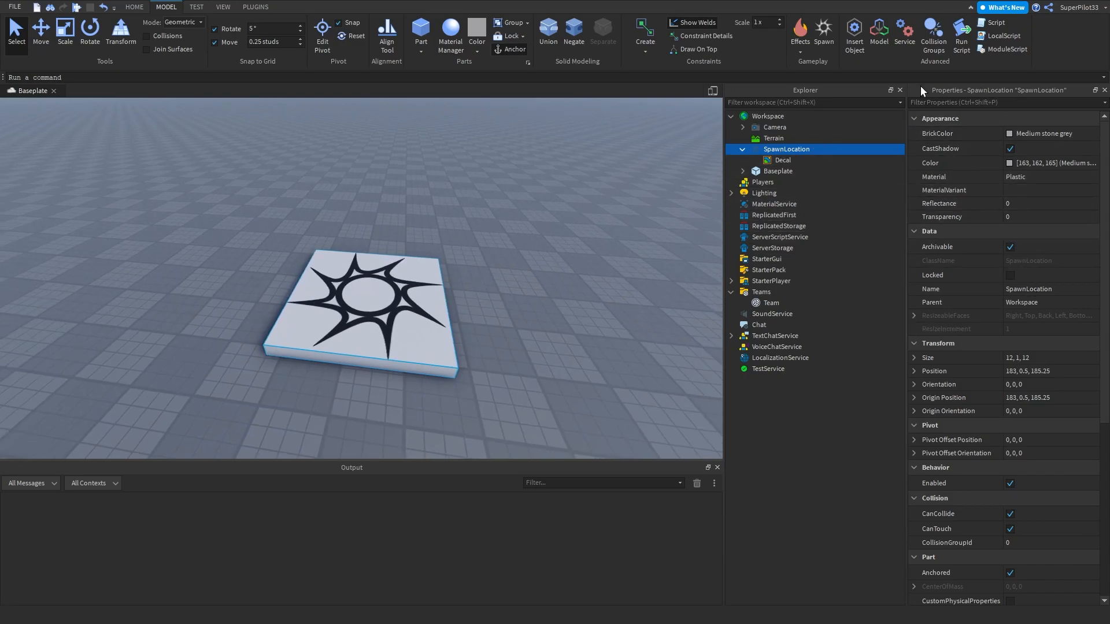
Hide the Explorer and Properties windows and show them again
left_click(223, 7)
left_click(19, 31)
left_click(56, 32)
left_click(19, 31)
left_click(53, 33)
Set the spawn location's TeamColor to Really red
left_click(363, 283)
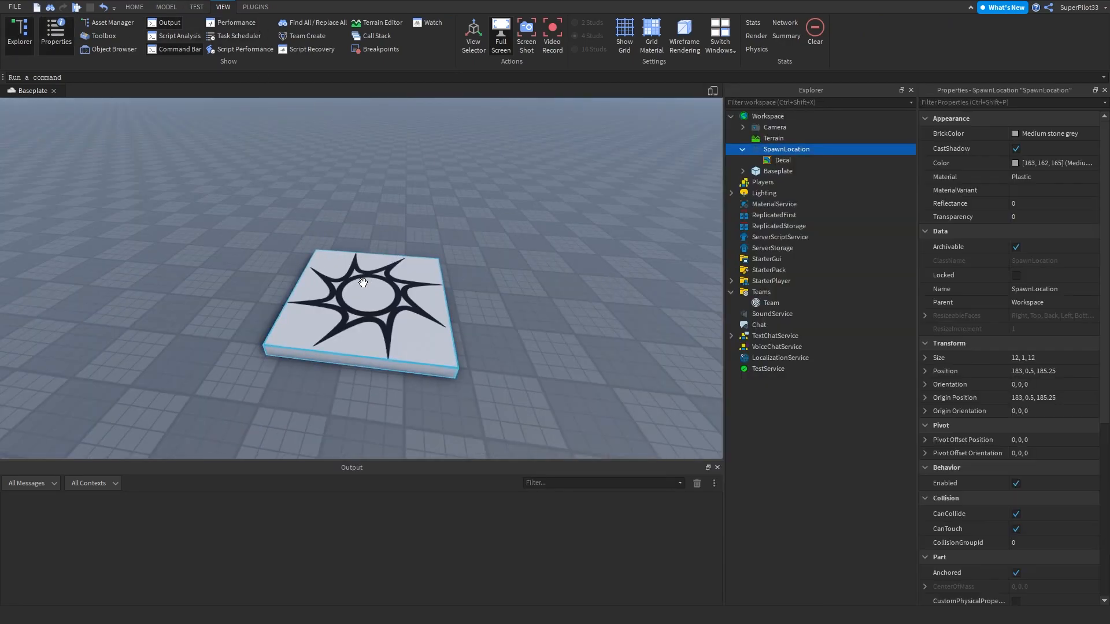
scroll(1018, 329, "down", 5)
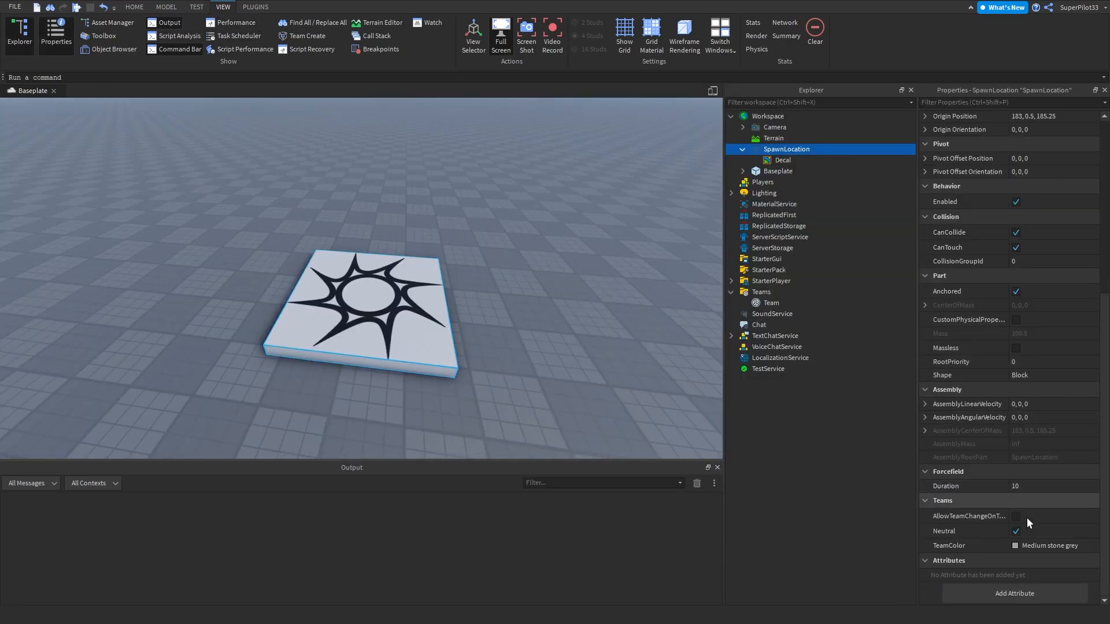
left_click(1019, 546)
left_click(1073, 490)
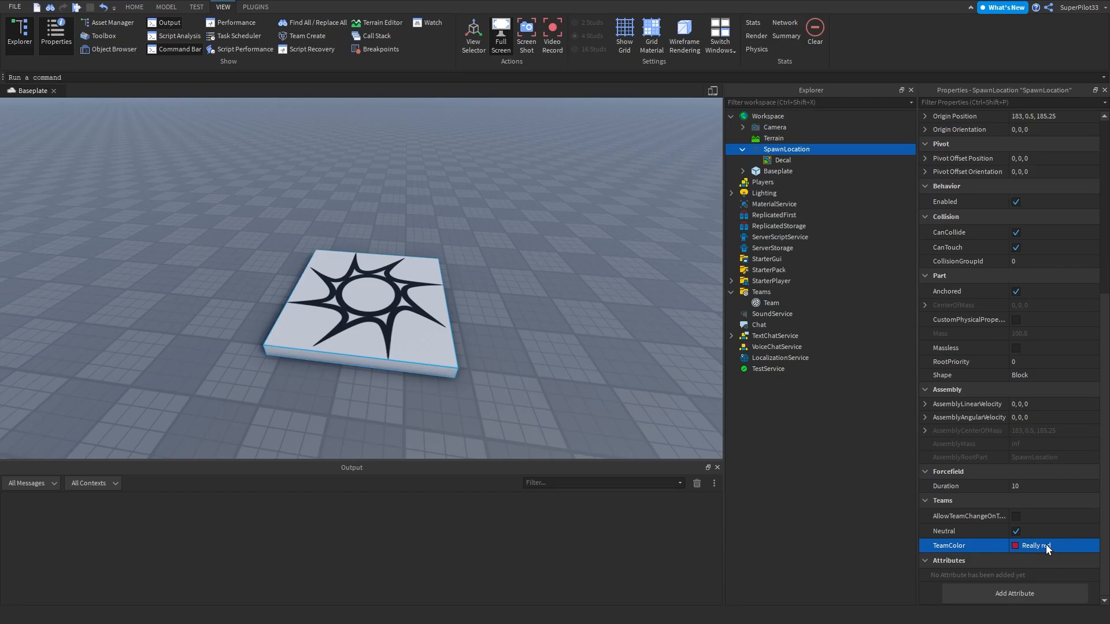
Set the spawn location's forcefield Duration to 0 and turn off its Neutral property
left_click(1021, 486)
type("0")
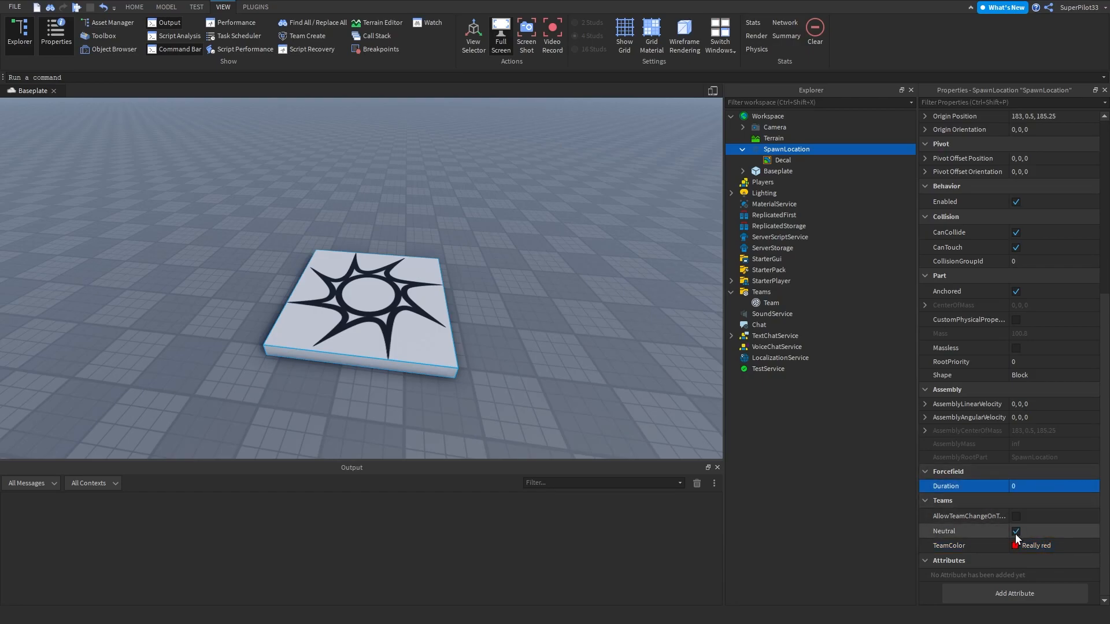
left_click(1016, 533)
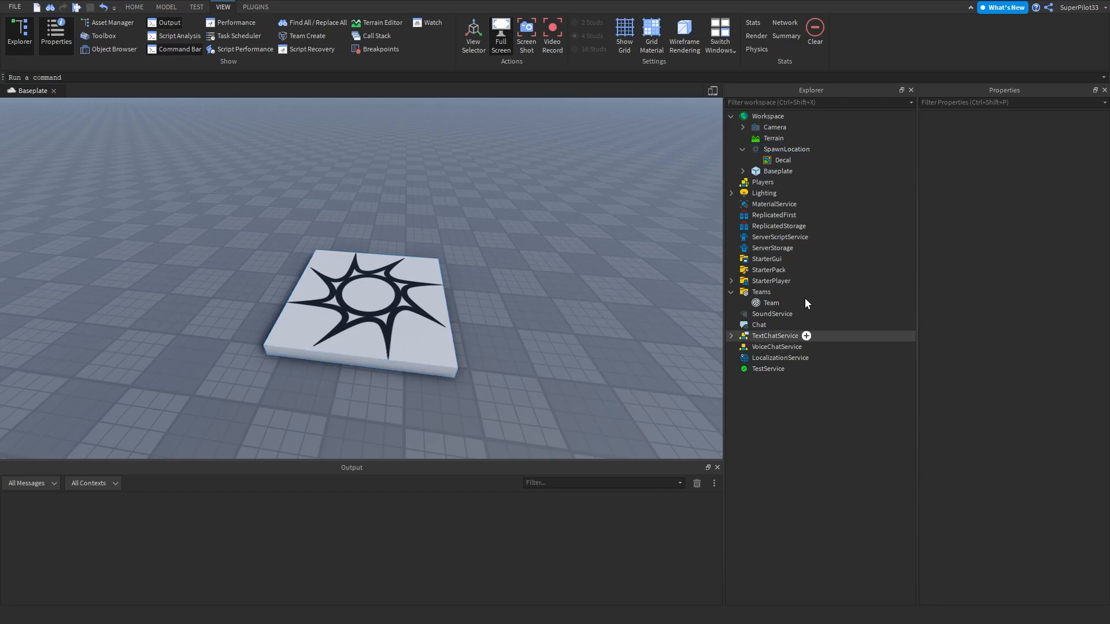
Enable the option on the spawn location that allows team change on touch
left_click(809, 149)
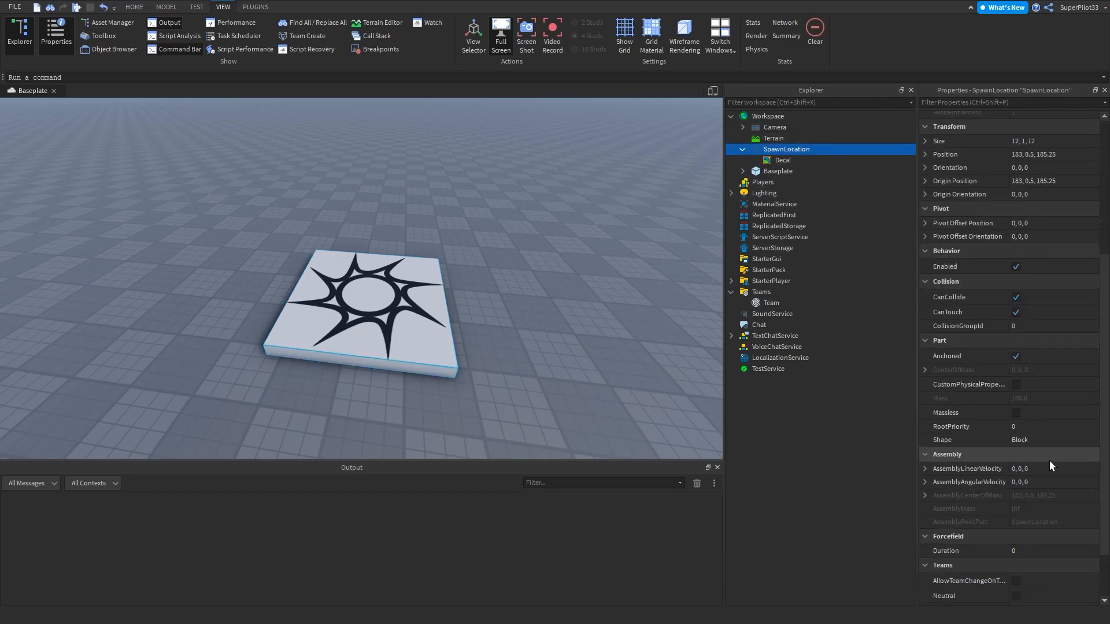
scroll(1040, 491, "down", 10)
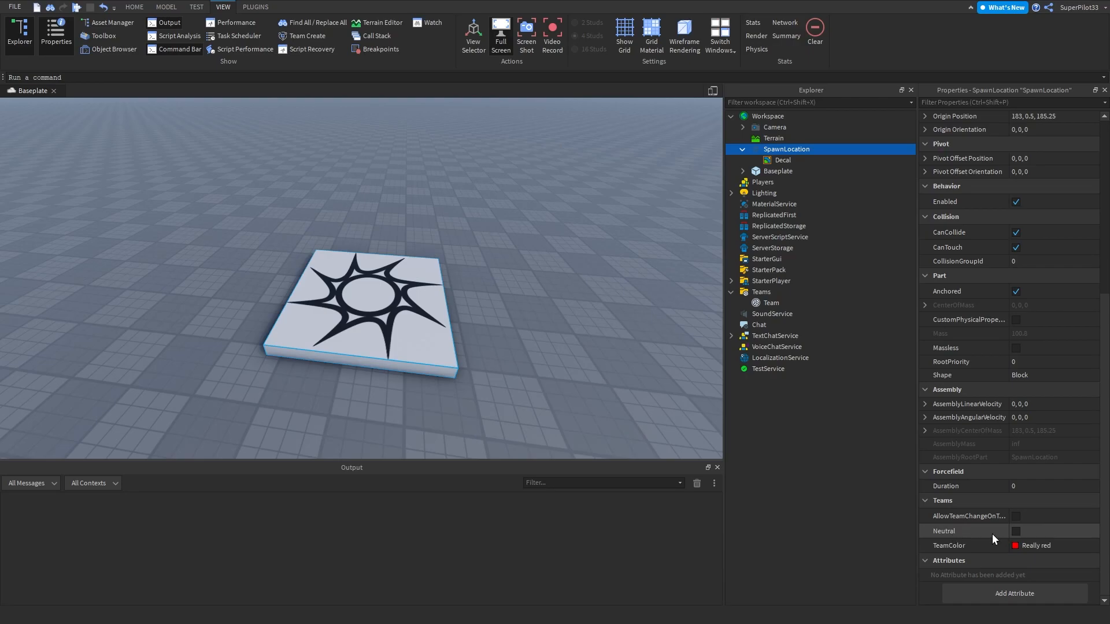
left_click(981, 516)
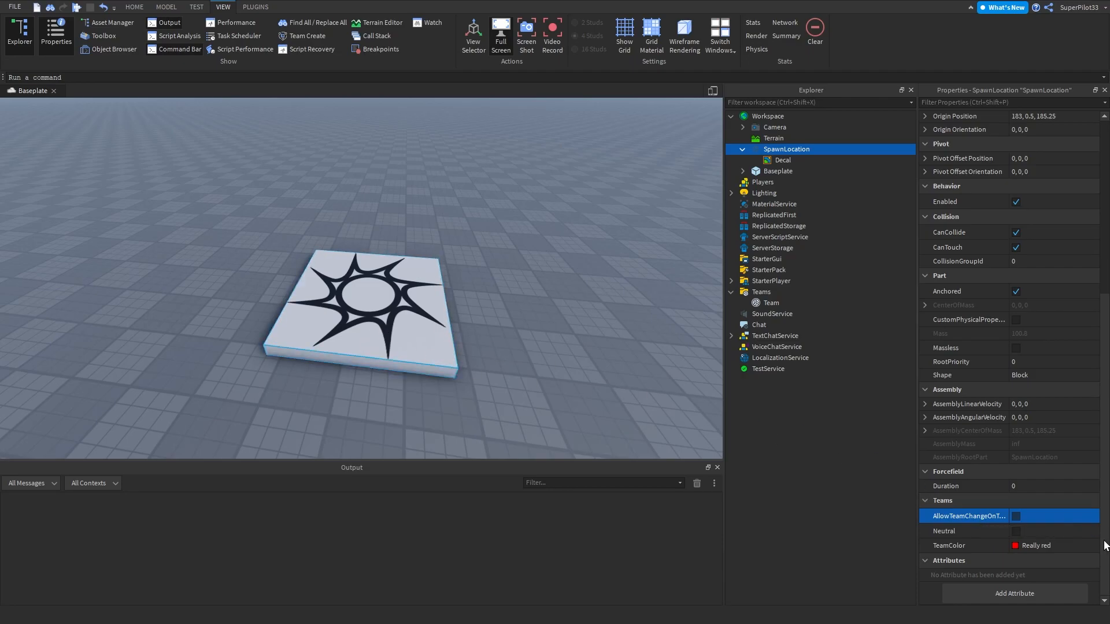
left_click(1017, 517)
right_click_drag(588, 312, 499, 310)
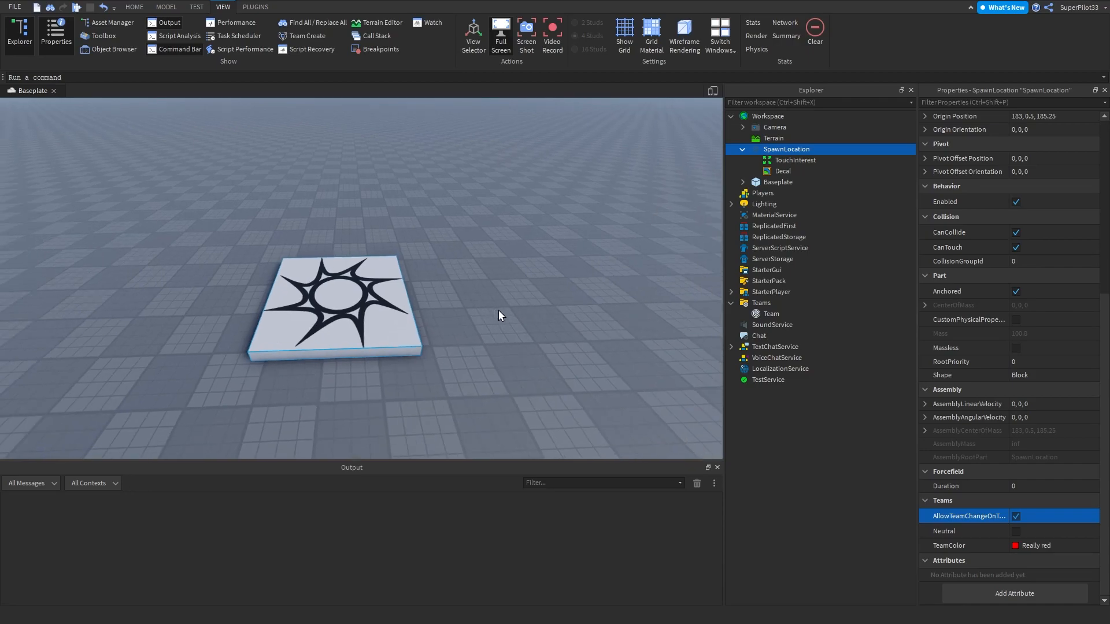
scroll(499, 310, "down", 4)
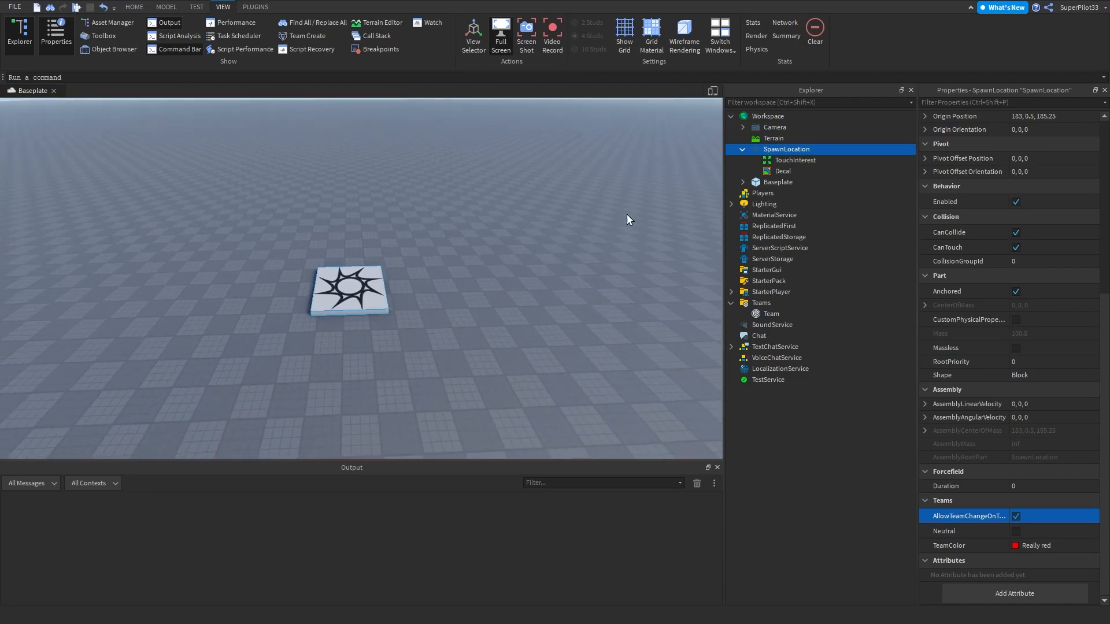
Set the RespawnTime of the Players service to 0
left_click(755, 193)
left_click(1032, 257)
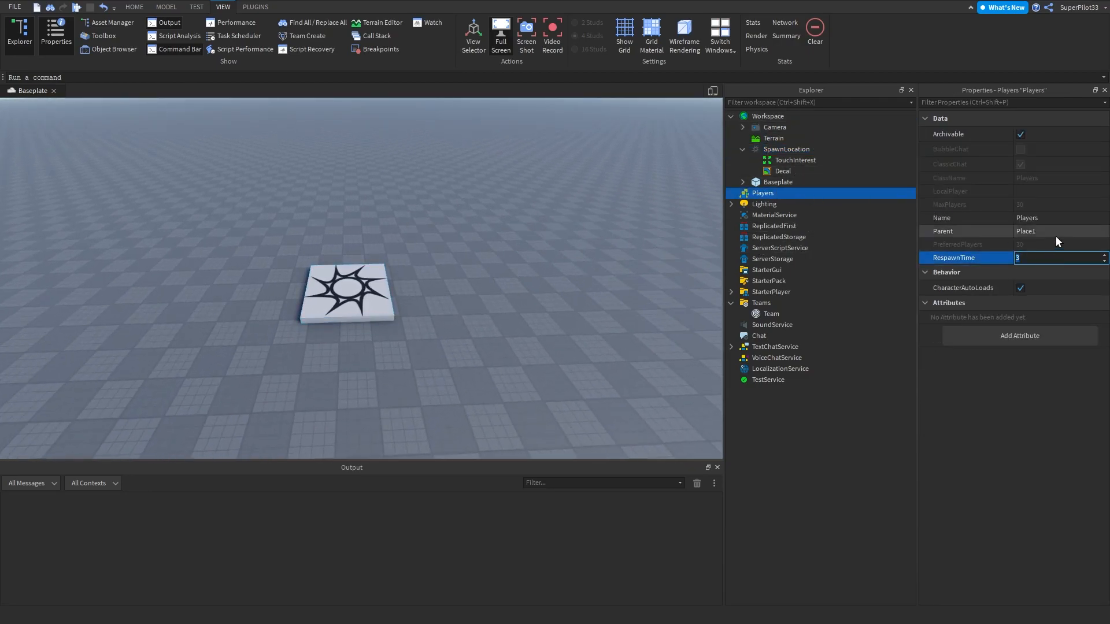
type("0")
key("Return")
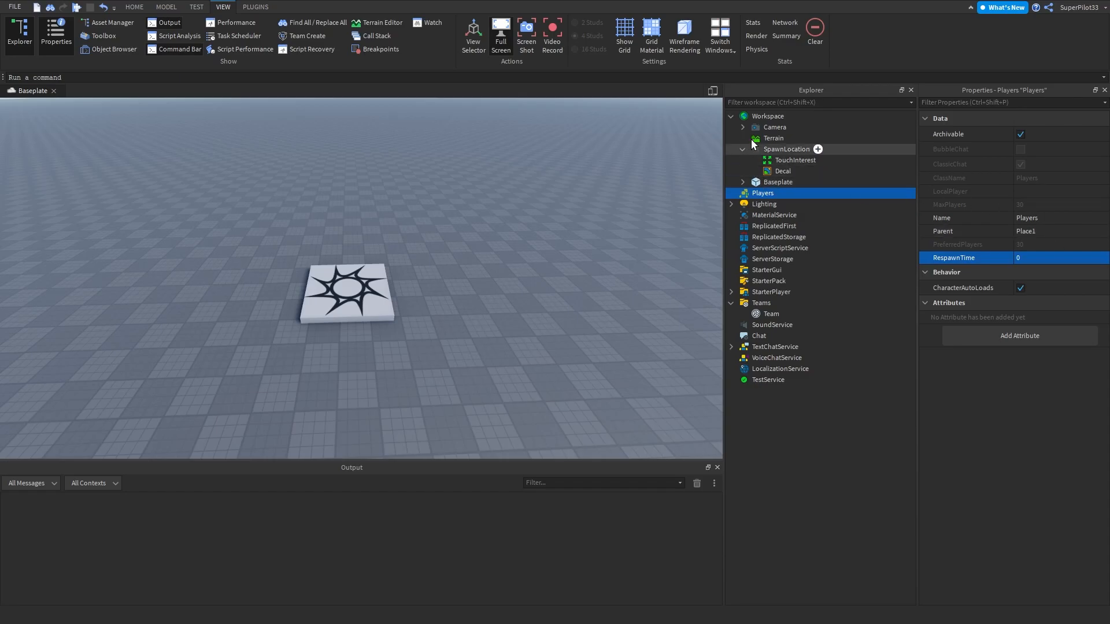
Delete the spawn location's TouchInterest, then duplicate the spawn and place the copy beside the original at about 163.5, 0.5, 185.25
left_click(789, 159)
key("Delete")
left_click(755, 149)
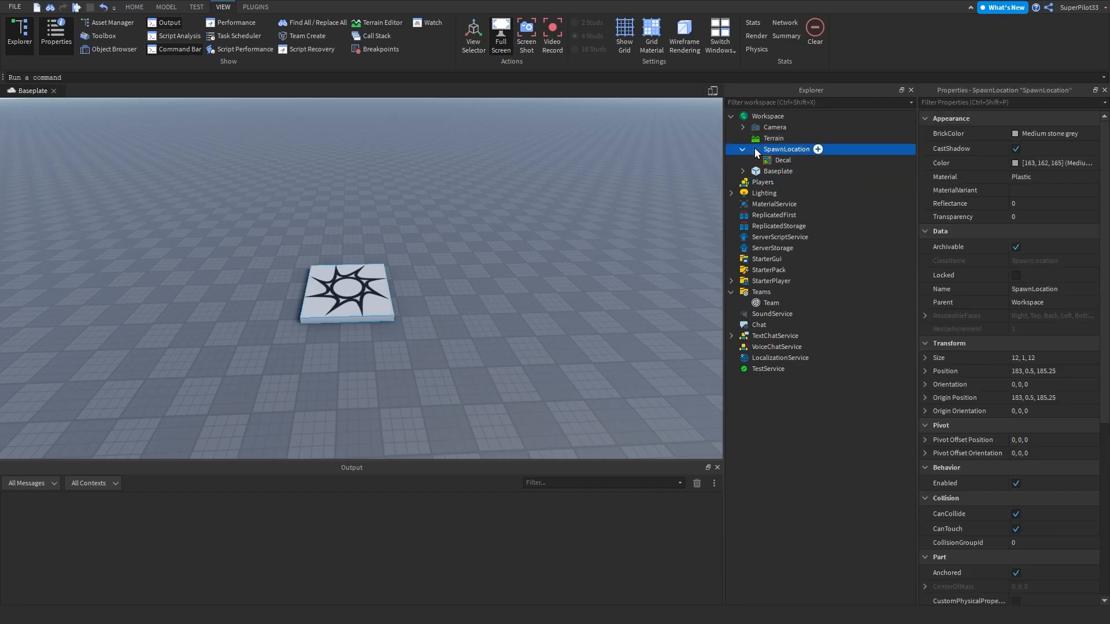
key("ctrl+d")
left_click_drag(367, 289, 496, 289)
Set the duplicated spawn location's TeamColor to Electric blue
scroll(1025, 371, "down", 5)
left_click(1018, 546)
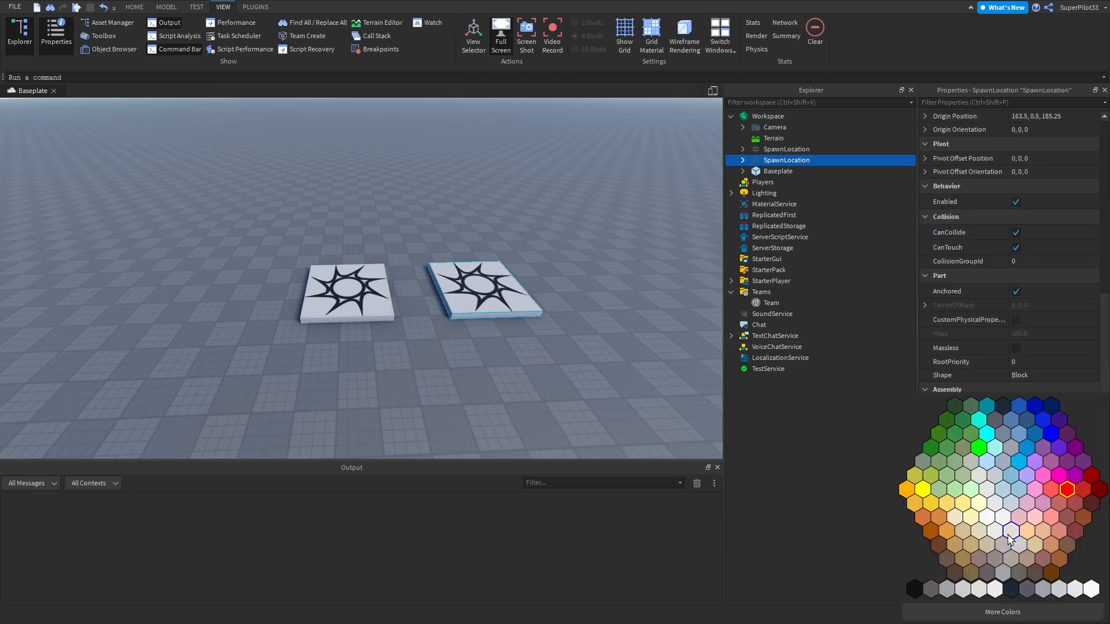
left_click(1026, 449)
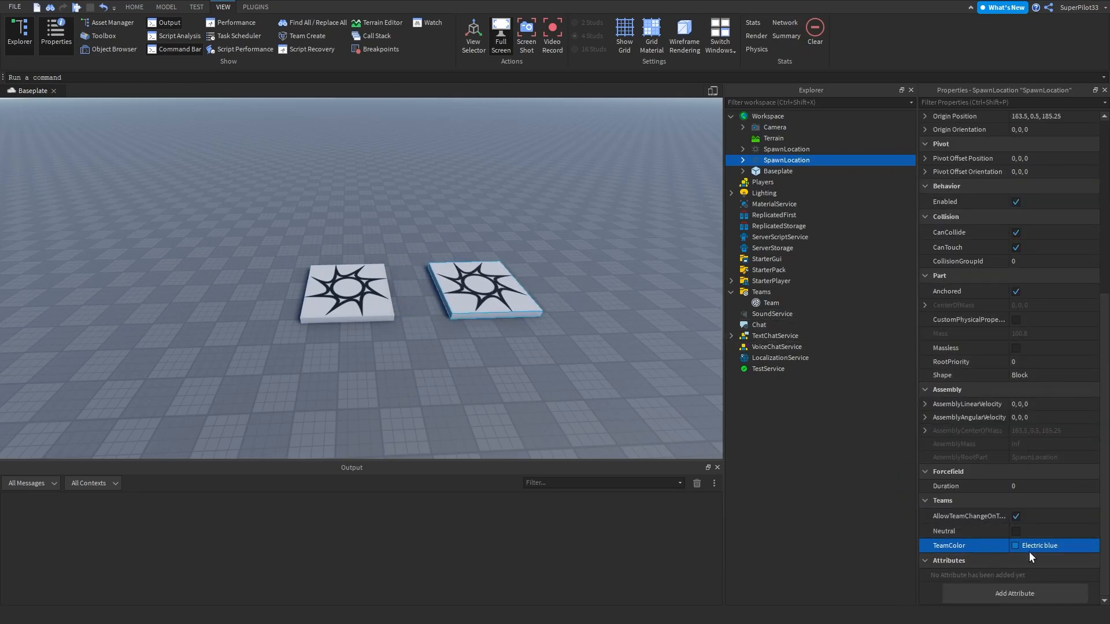
Set the TeamColor of the Team object in the Teams service to Really red
left_click(757, 302)
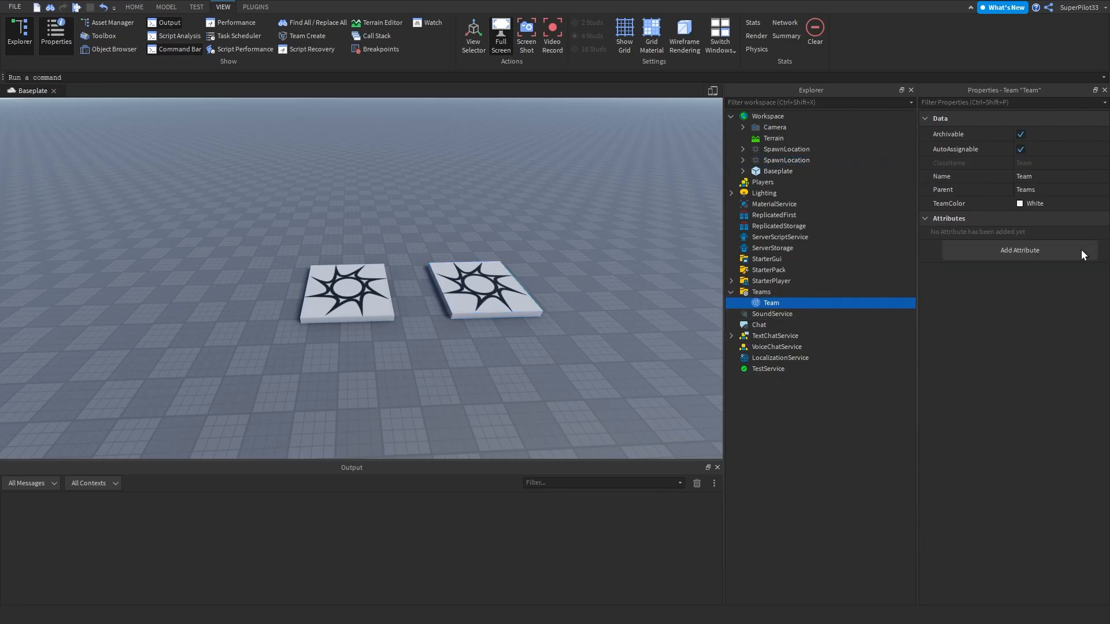
left_click(1021, 203)
left_click(1067, 302)
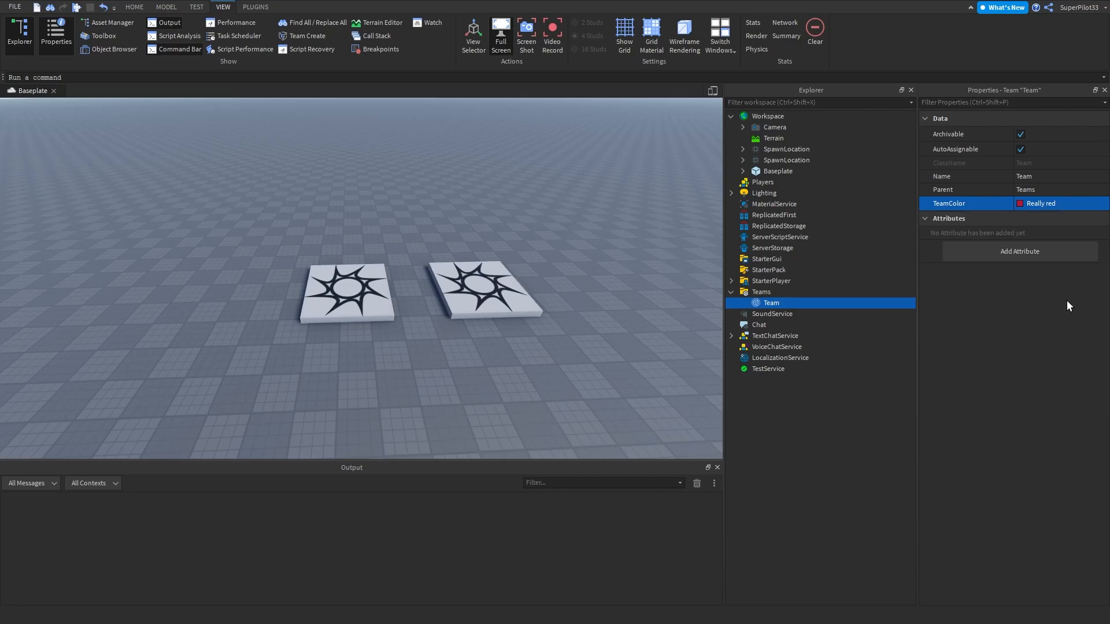
Set the original spawn pad's BrickColor to Really red and the duplicated pad's BrickColor to Electric blue
left_click(359, 290)
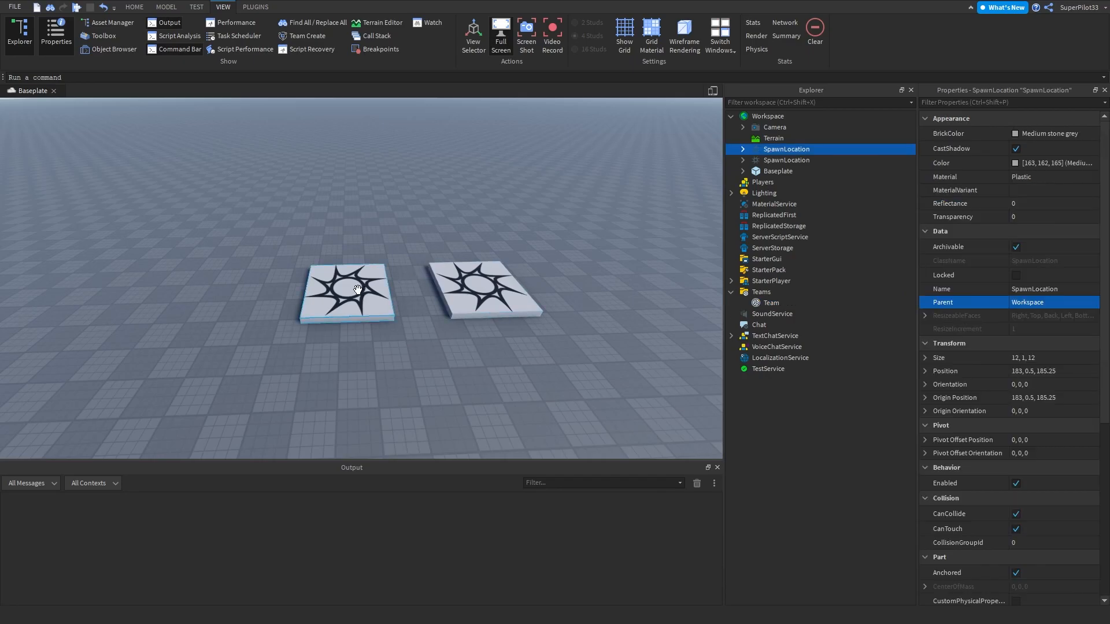
left_click(1010, 133)
left_click(1067, 232)
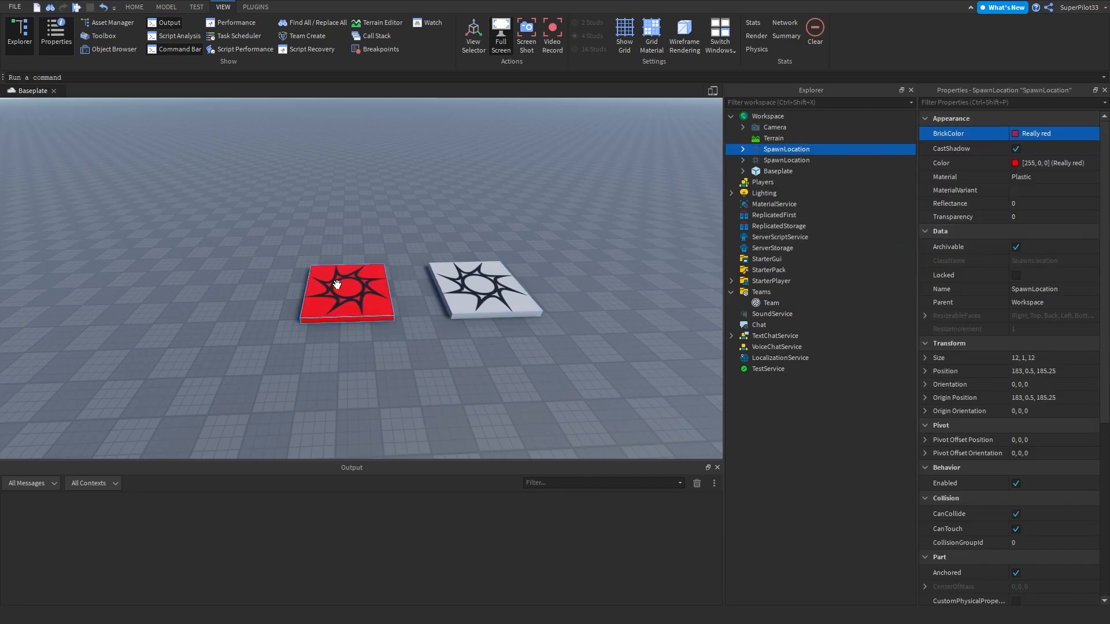
left_click(485, 289)
left_click(1012, 133)
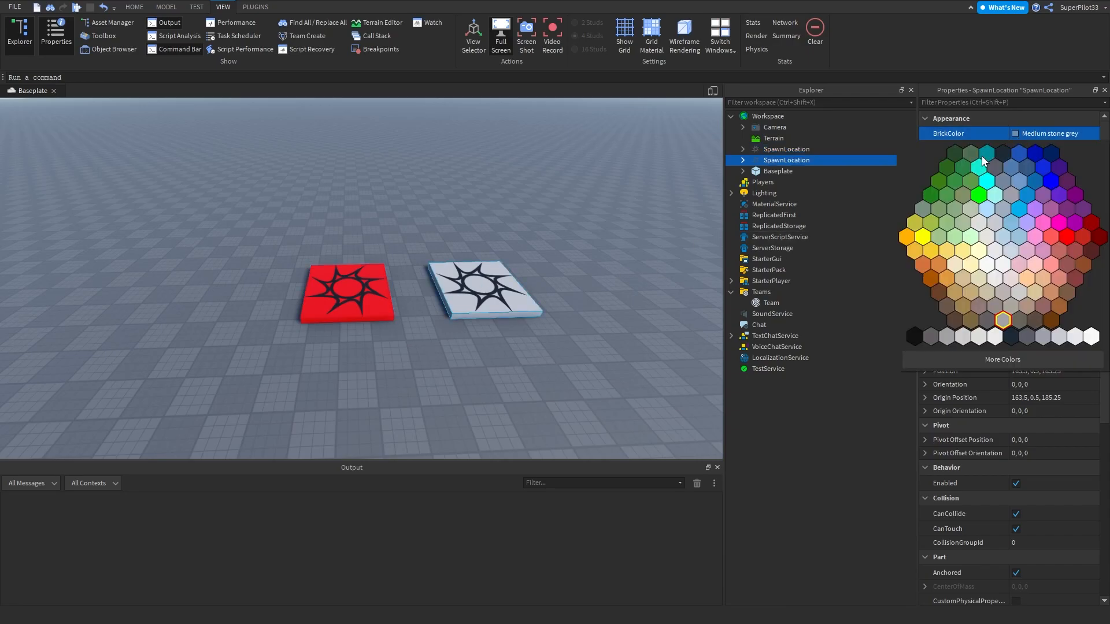
left_click(1027, 196)
left_click(571, 223)
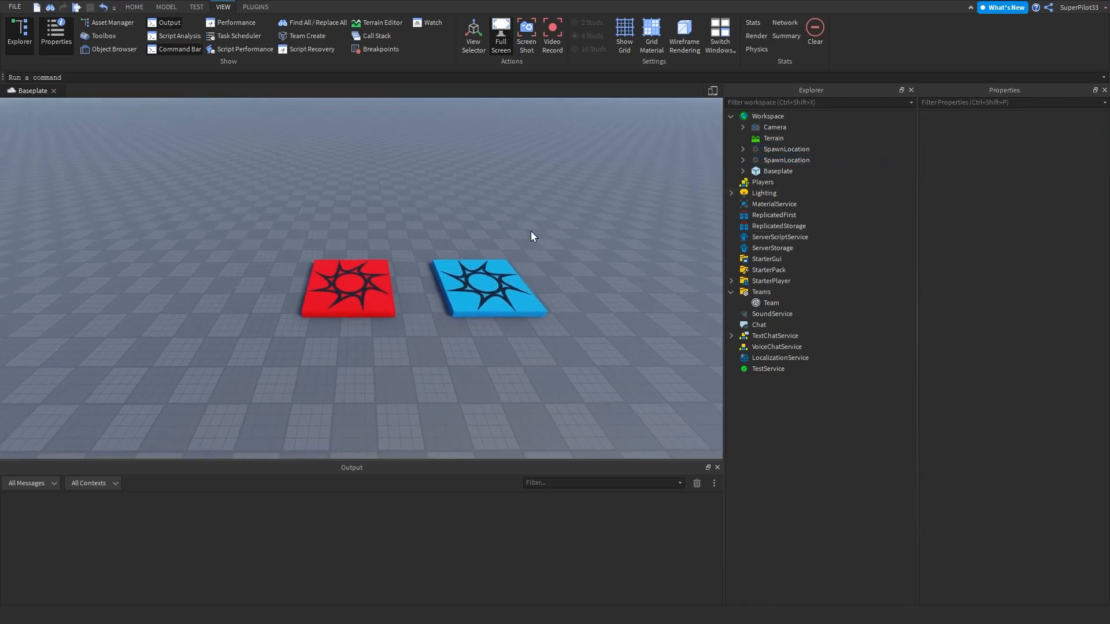
Rename the red Team object as RedTeam
scroll(532, 231, "up", 2)
left_click(771, 303)
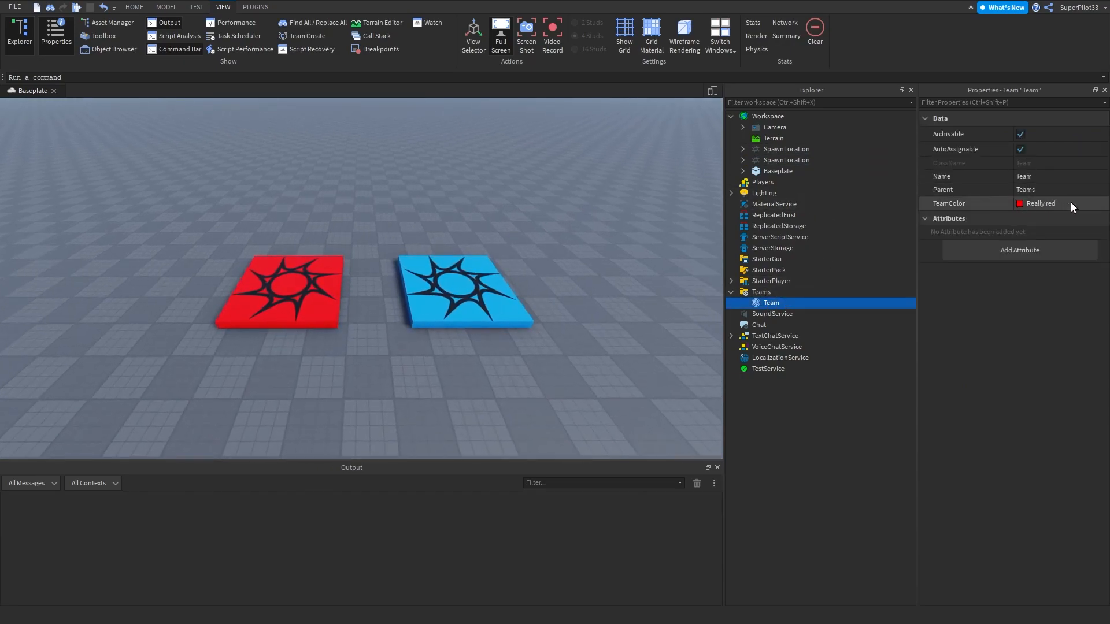
left_click(1072, 176)
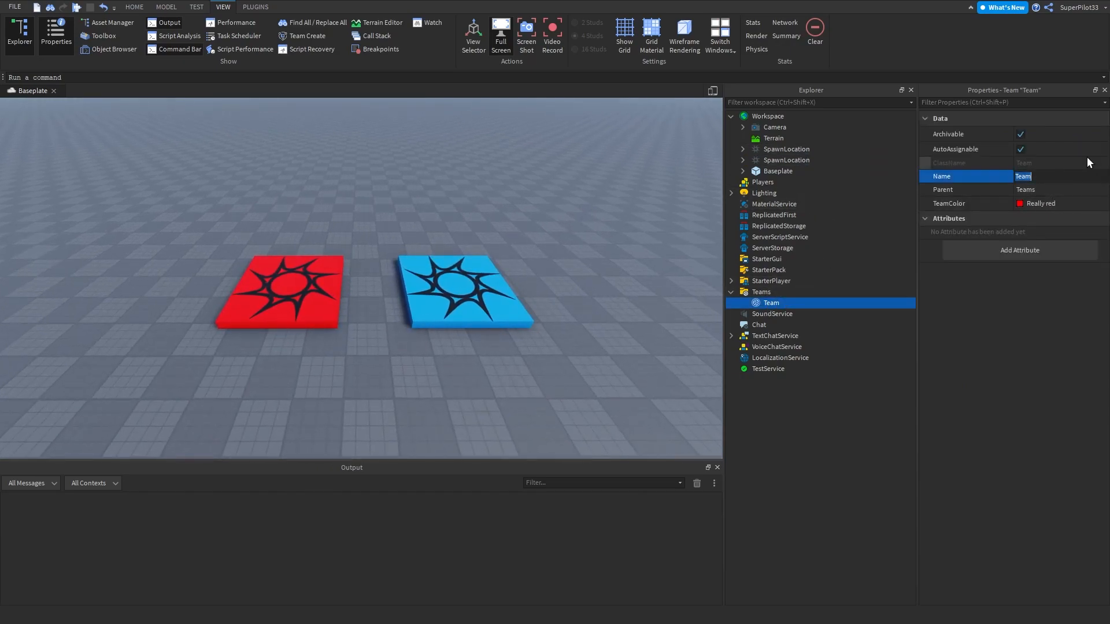
type("RedTeam")
key("Return")
Duplicate RedTeam and name the copy BlueTeam
key("ctrl+d")
key("F2")
type("BlueTeam")
key("Return")
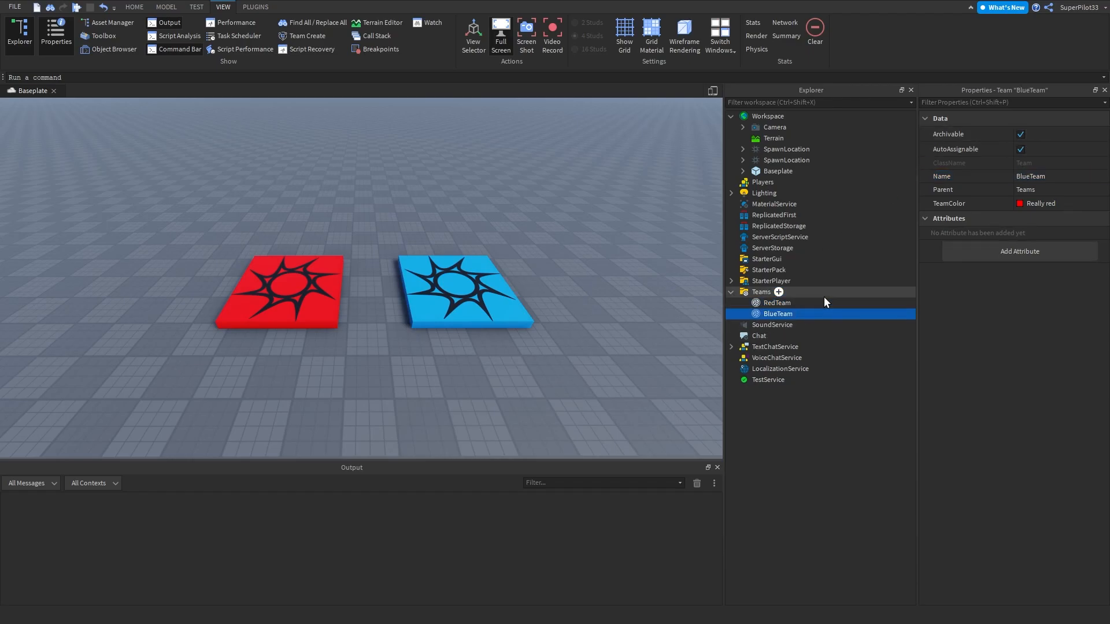
Set BlueTeam's TeamColor to Electric blue and check the Teams settings of the blue SpawnLocation
left_click(1018, 204)
left_click(1028, 268)
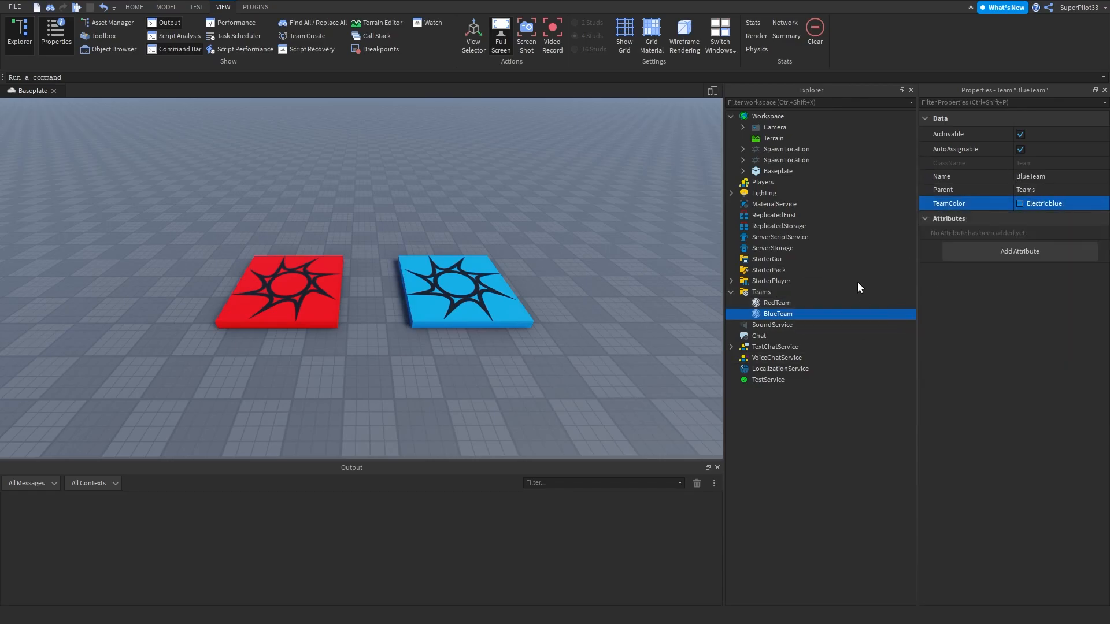
left_click(807, 160)
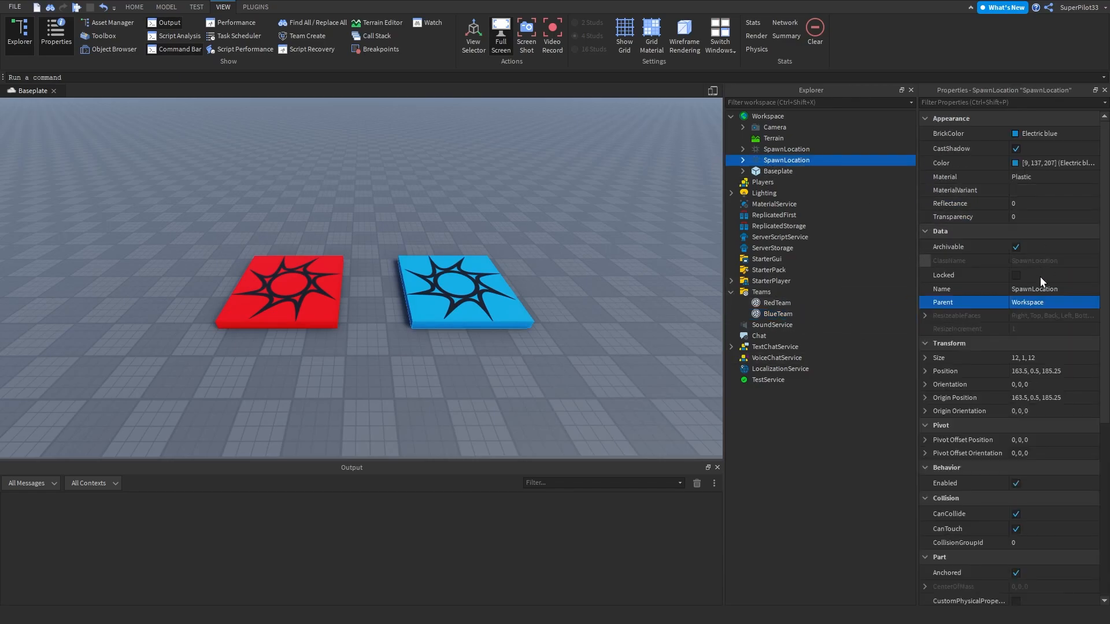
scroll(1042, 347, "down", 5)
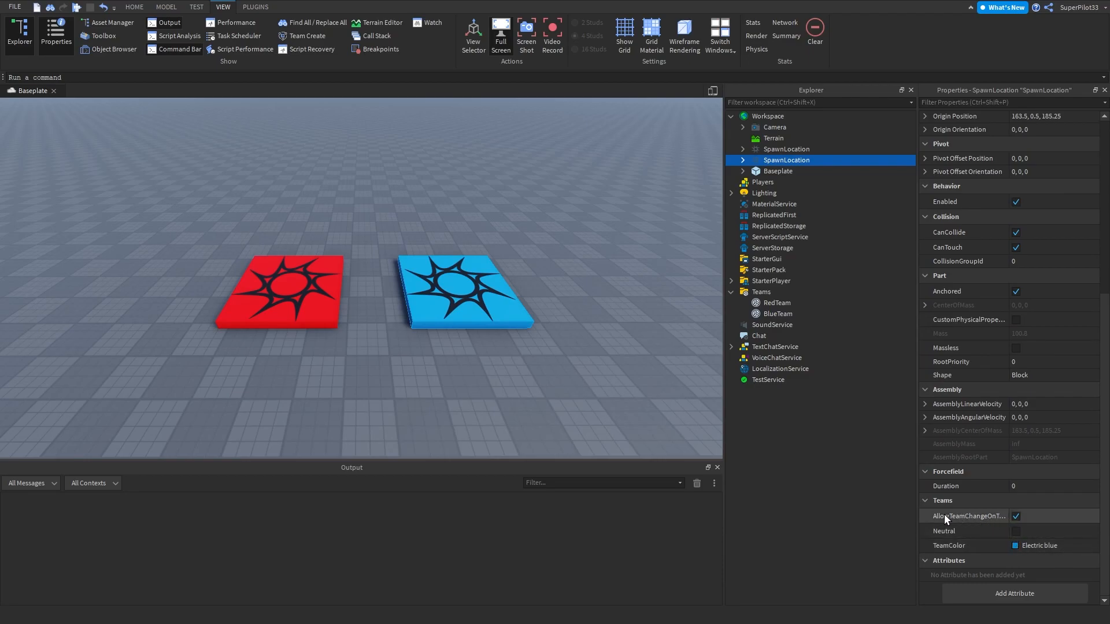
left_click(660, 363)
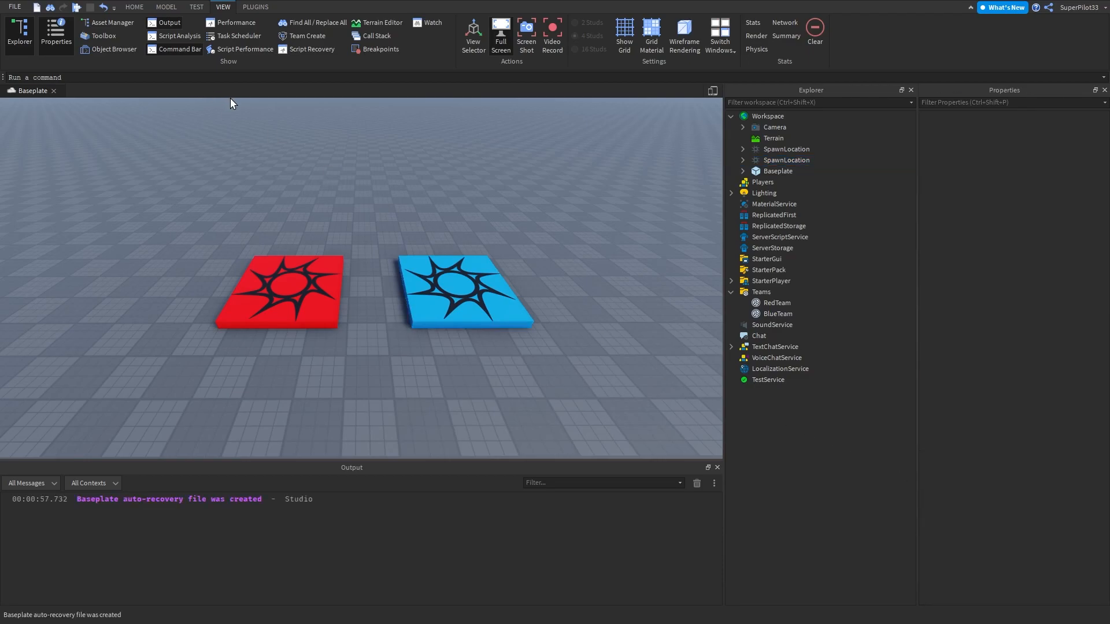
Start a playtest, walk the character around both spawn pads, and check its team on the player list
left_click(135, 7)
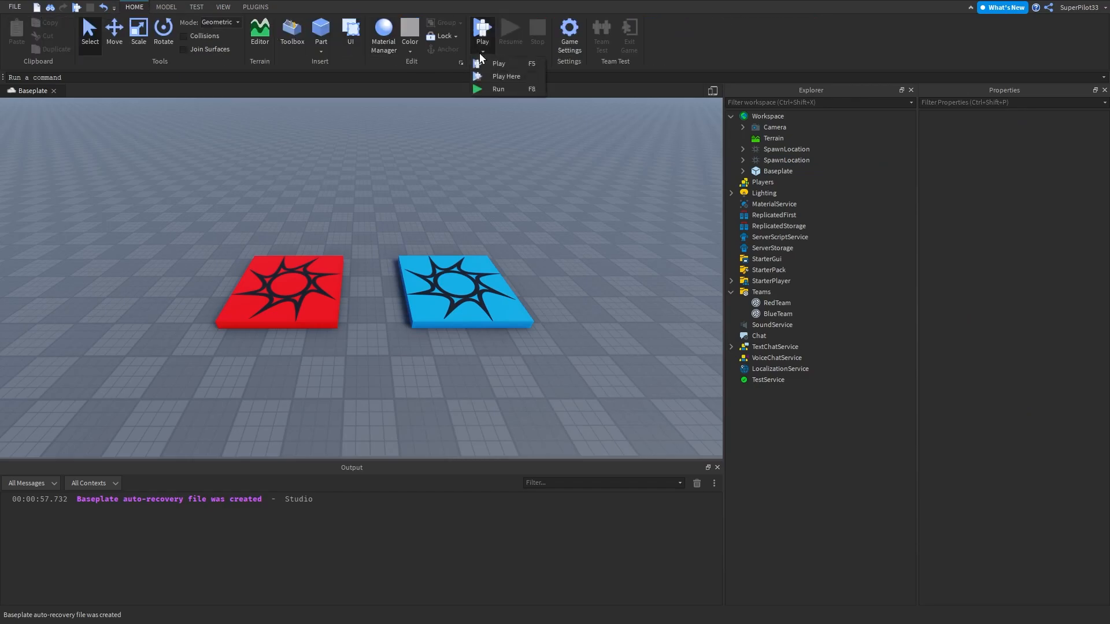
key("F5")
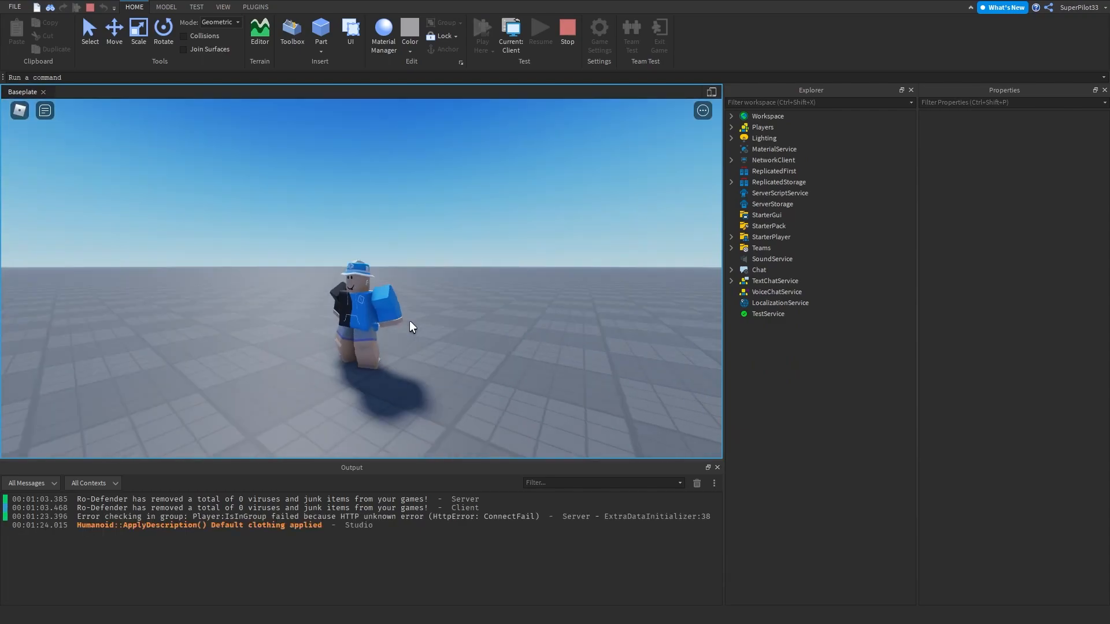
key("a")
right_click_drag(409, 322, 410, 322)
key("d")
key("w")
key("Tab")
right_click_drag(522, 297, 522, 297)
key("w")
key("d")
key("s")
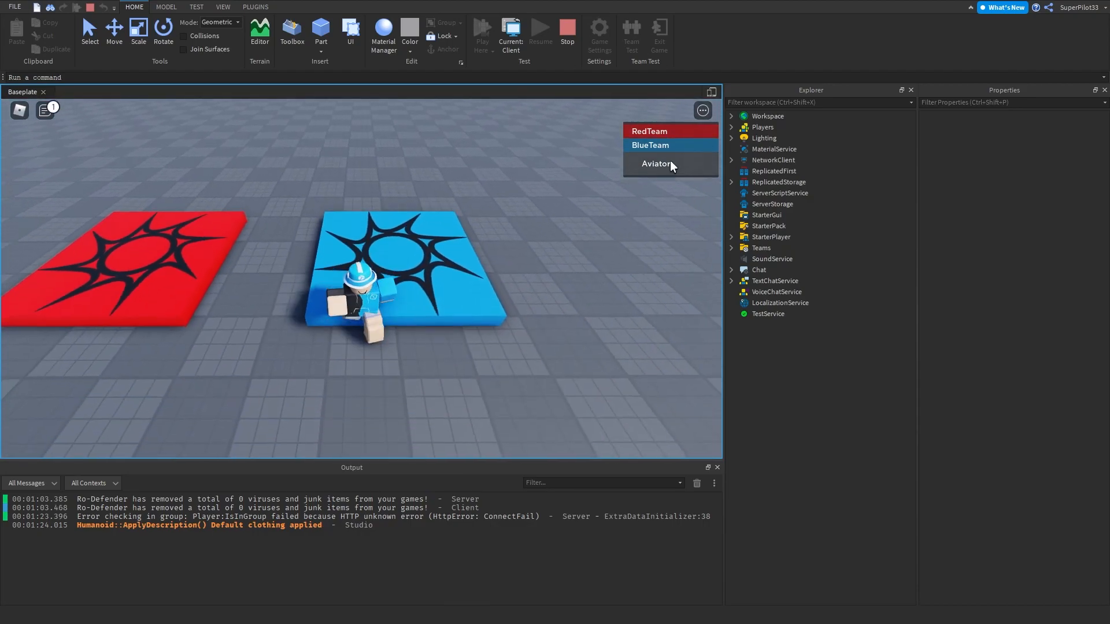
right_click_drag(445, 239, 445, 239)
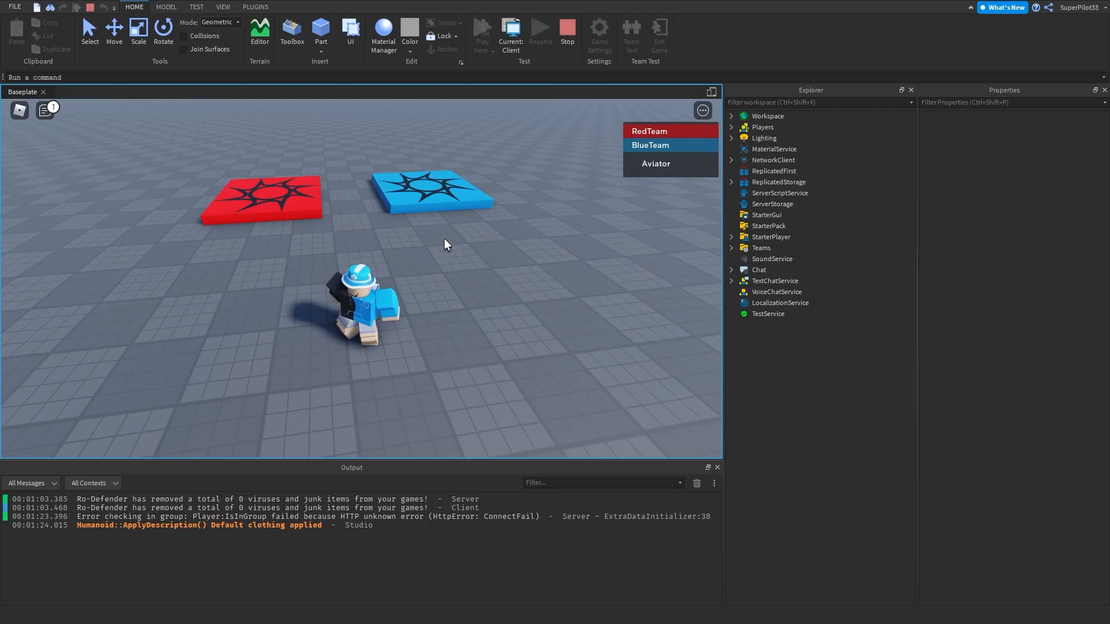
Reset the character from the in-game menu to test where a BlueTeam player respawns
left_click(18, 112)
left_click(245, 416)
left_click(290, 311)
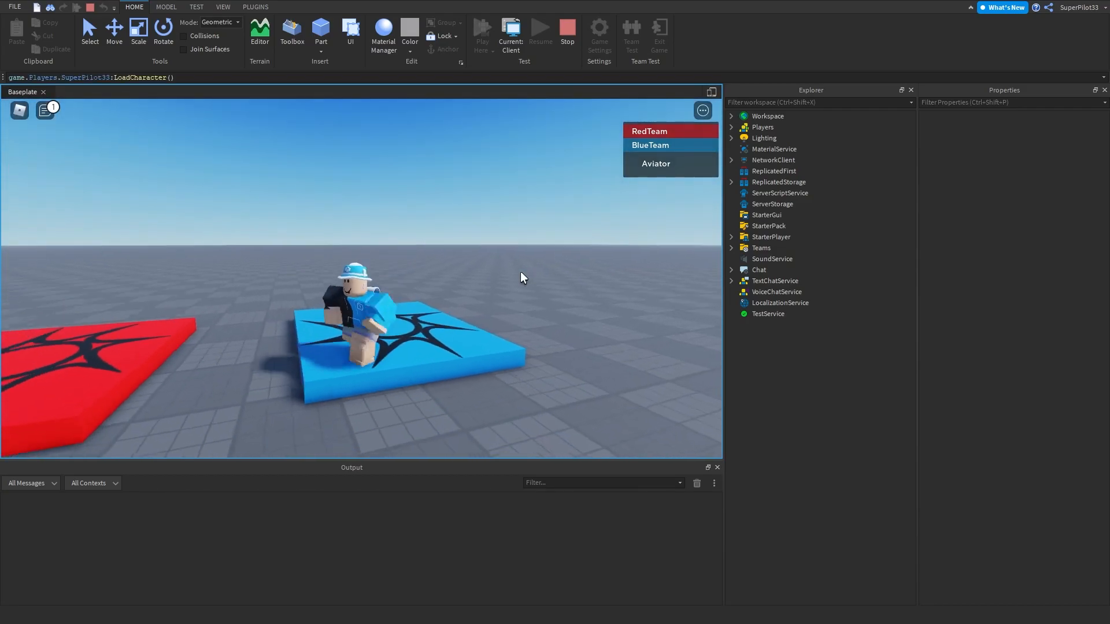
Walk the character onto the red pad to join RedTeam, and reset it to test the red respawn
key("d")
right_click_drag(520, 272, 521, 272)
key("a")
key("a")
key("s")
scroll(521, 272, "down", 3)
left_click(19, 108)
left_click(272, 440)
left_click(297, 305)
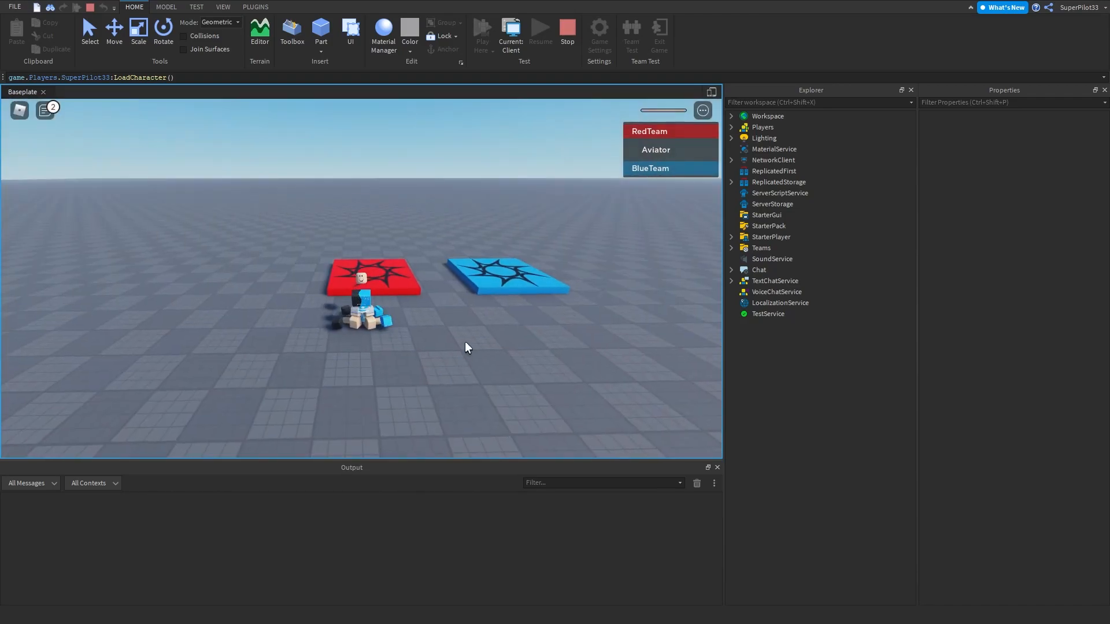
Walk the respawned character off the red pad and view both spawn pads from the gap between them
right_click_drag(408, 312, 406, 313)
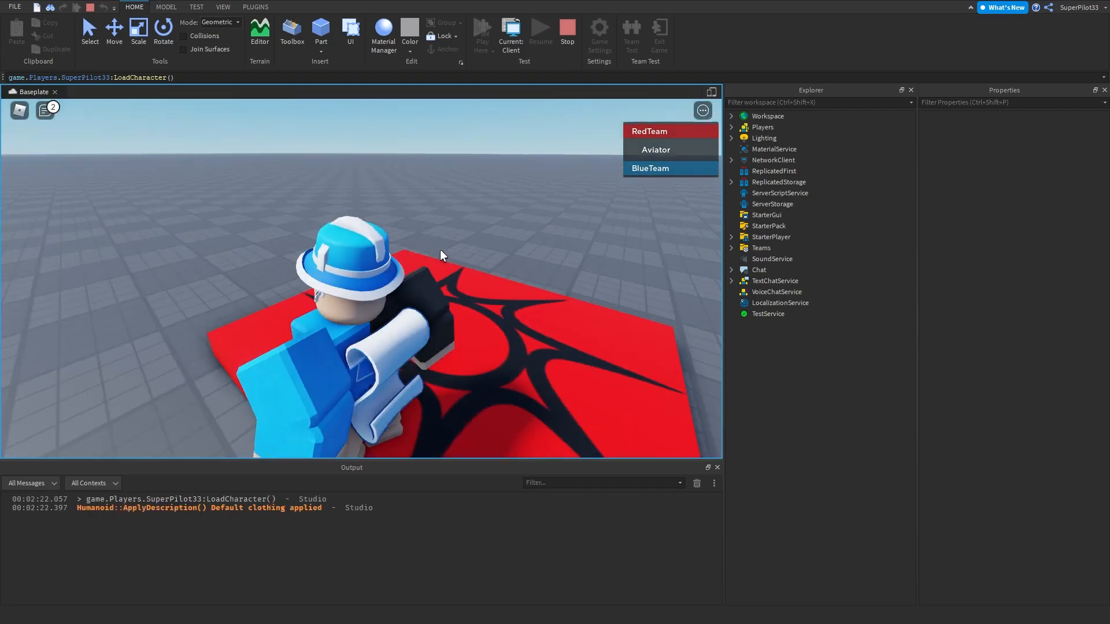
scroll(440, 248, "down", 5)
key("s")
right_click_drag(418, 259, 418, 259)
key("w")
key("d")
key("s")
scroll(429, 268, "up", 5)
Try turning off AllowTeamChangeOnTouch for both SpawnLocations in the client view of the playtest
left_click(731, 116)
left_click(786, 150)
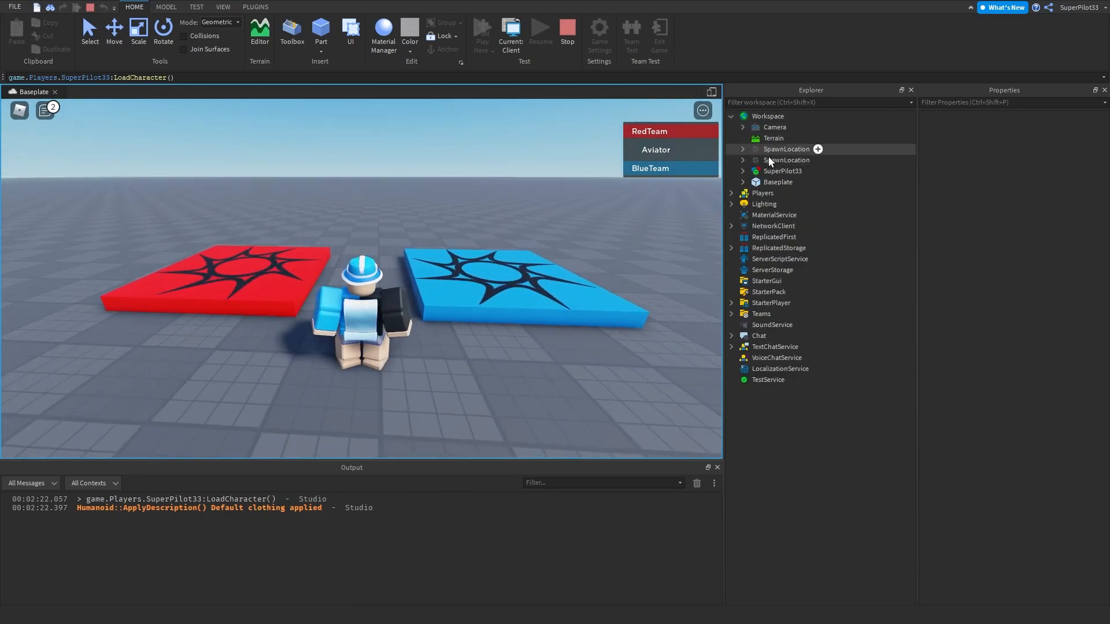
left_click(767, 159, "ctrl")
scroll(1060, 378, "down", 10)
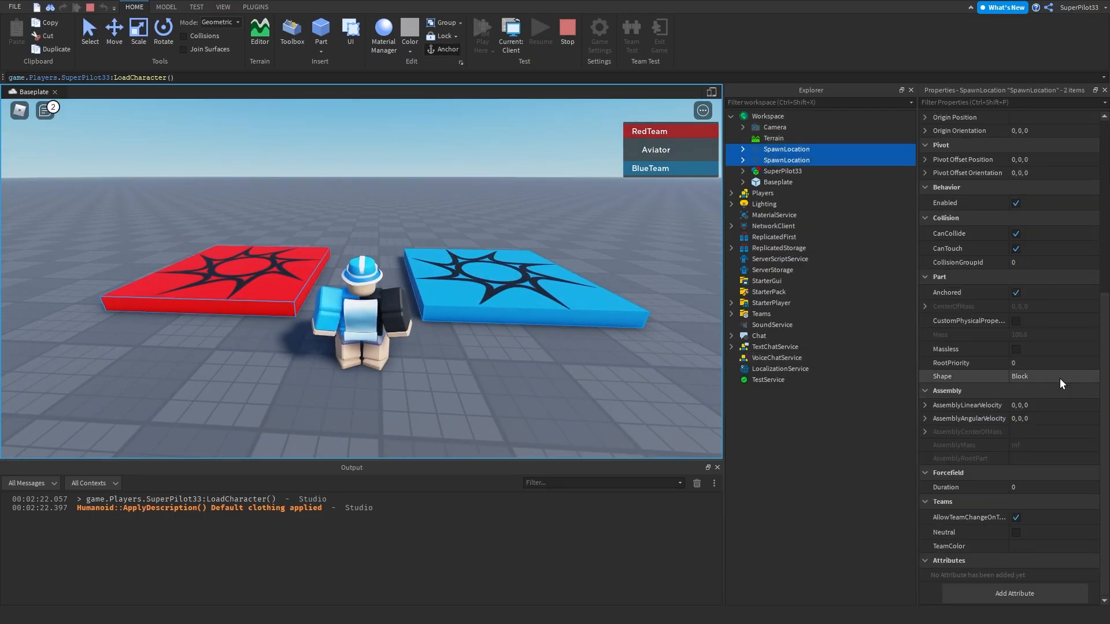
left_click(1015, 518)
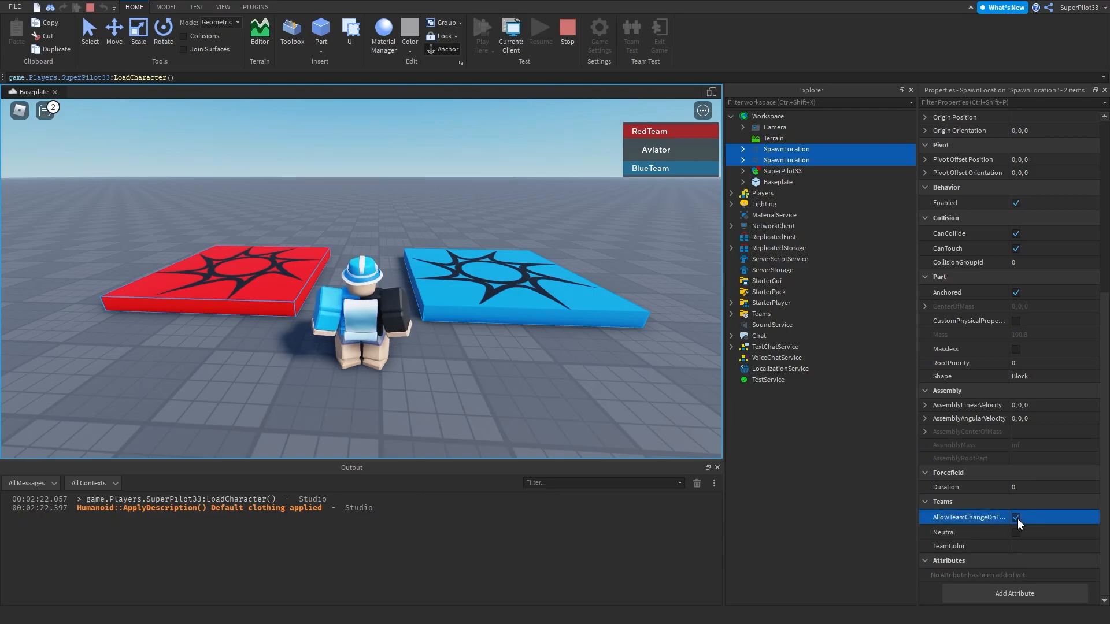
left_click(648, 295)
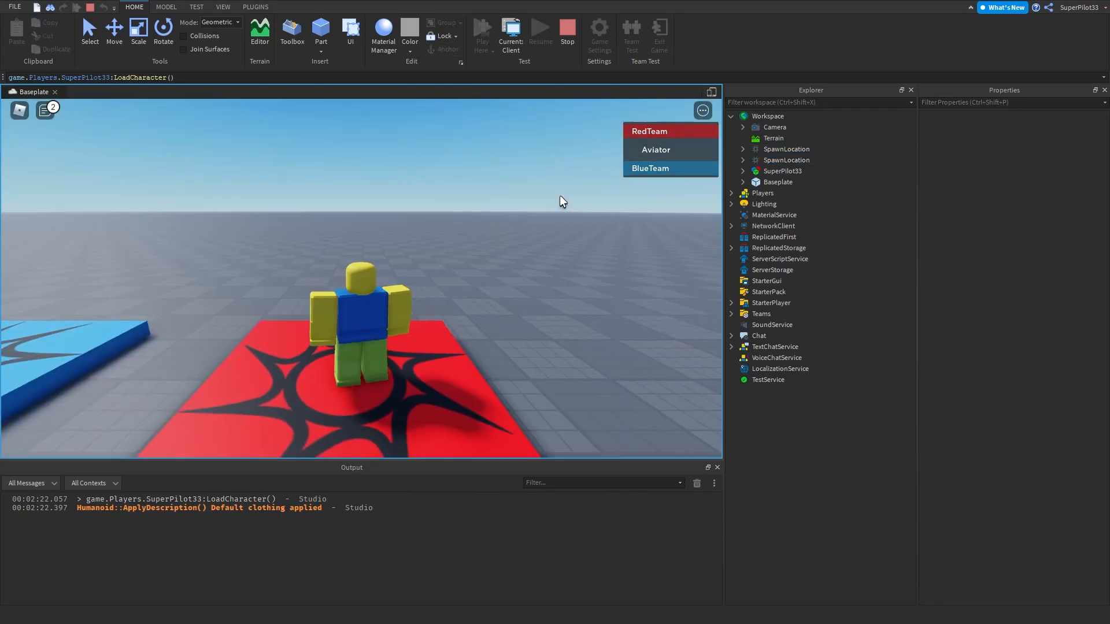
Walk the character back and forth between the red and blue pads to test team changing on touch
right_click_drag(559, 195, 560, 195)
key("a")
key("d")
key("d")
key("a")
key("d")
Turn off AllowTeamChangeOnTouch for both SpawnLocations in the server view, and return to the client view
left_click(513, 30)
left_click(731, 116)
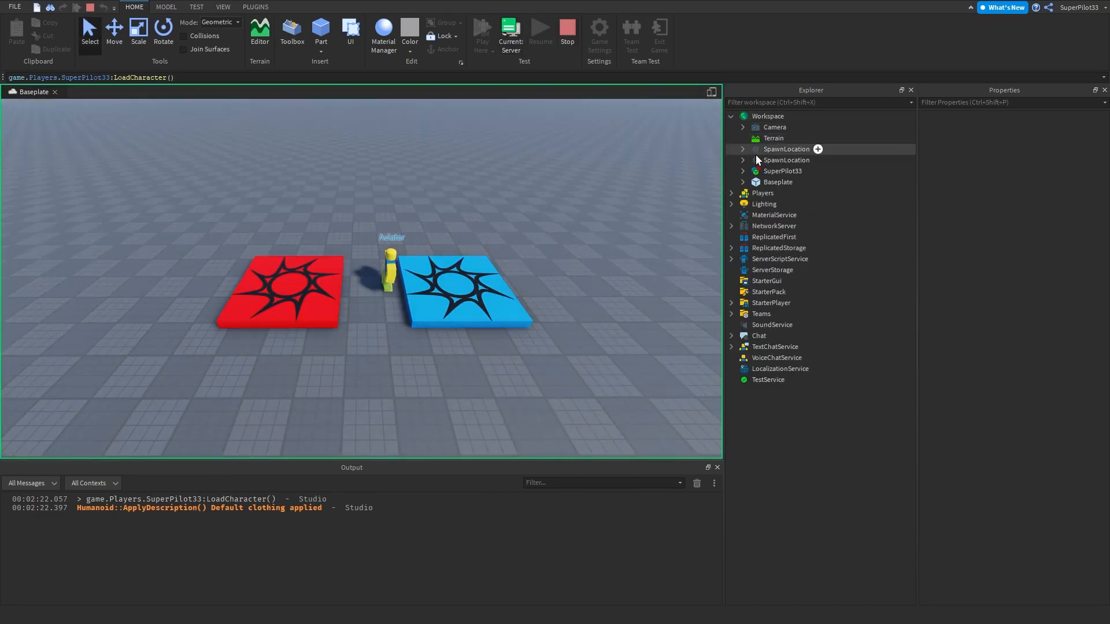
left_click(763, 149)
left_click(765, 160, "shift")
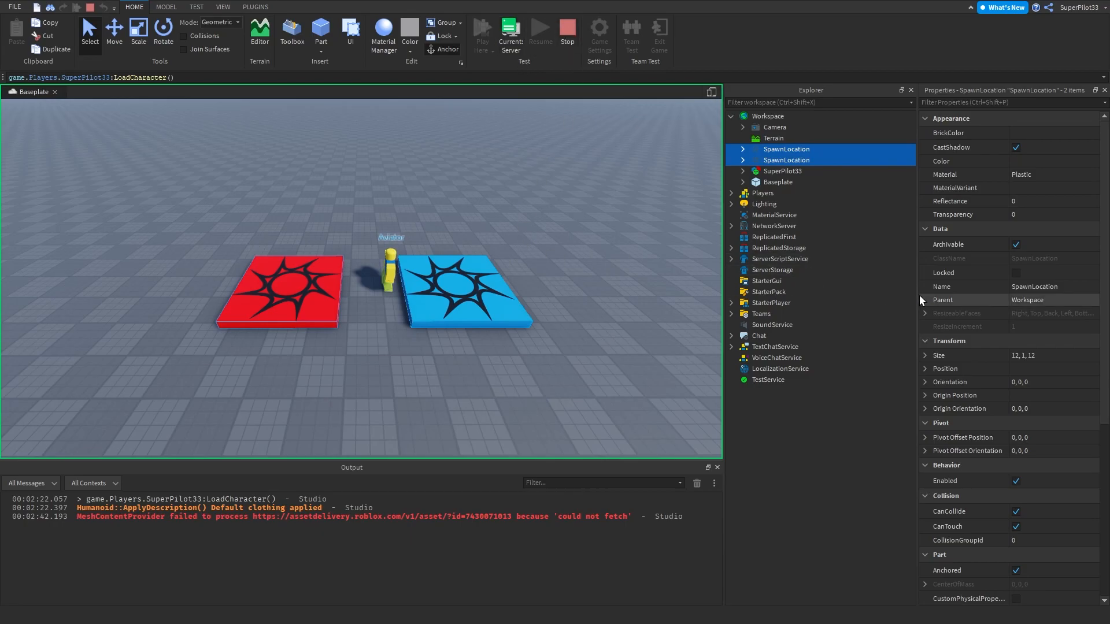
scroll(997, 372, "down", 5)
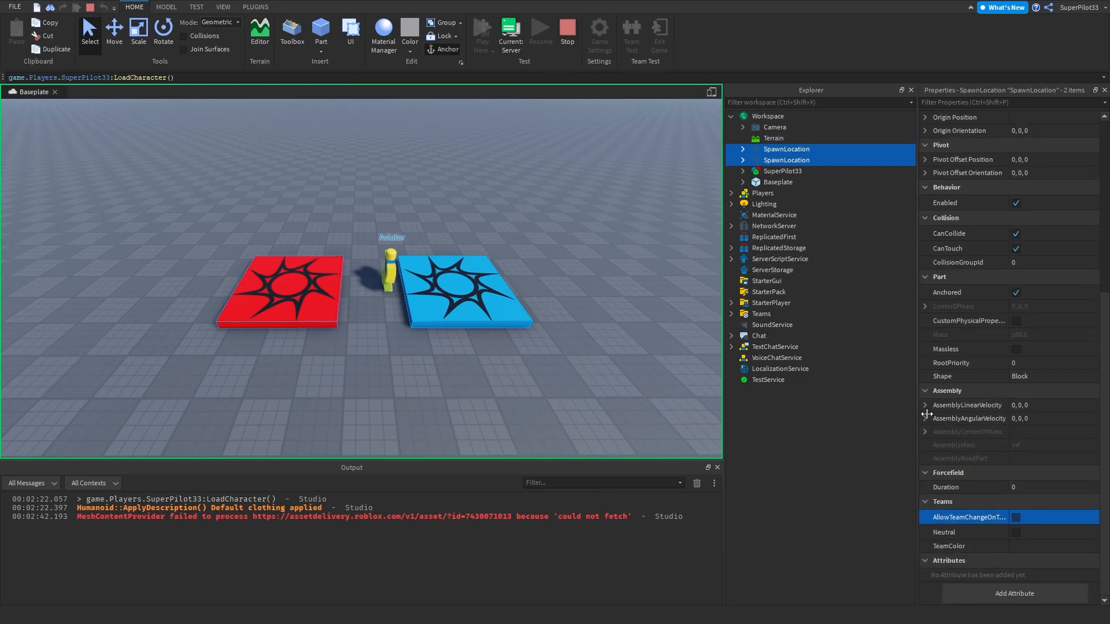
left_click(510, 36)
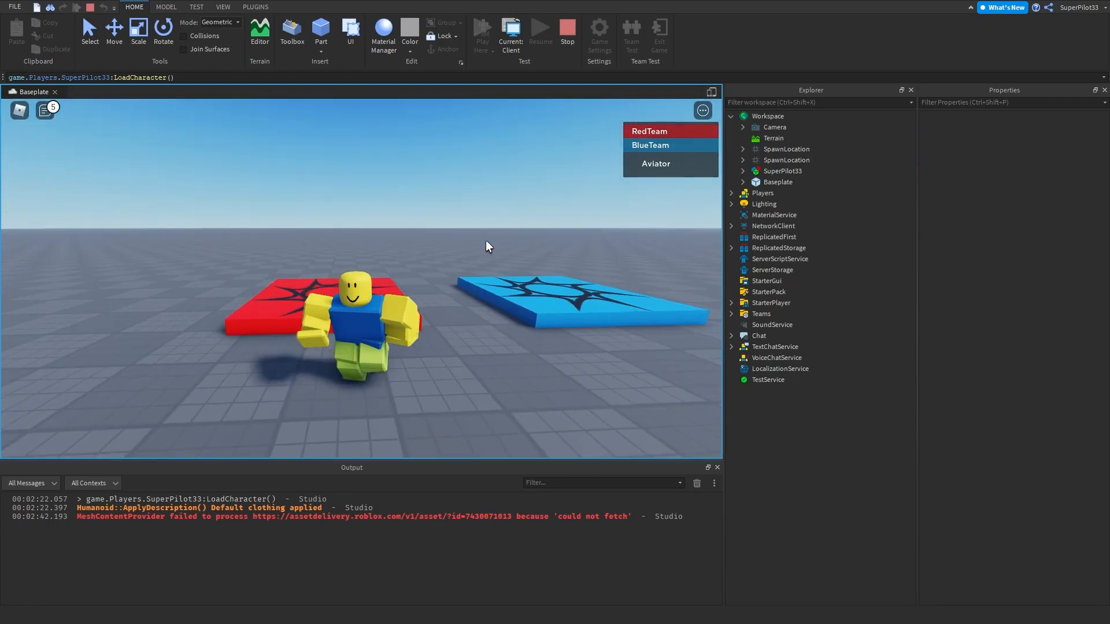
Walk the character around the spawn pads to test the server-side setting, and look over the Output messages
key("d")
left_click_drag(612, 540, 132, 542)
triple_click(117, 519)
left_click(194, 525)
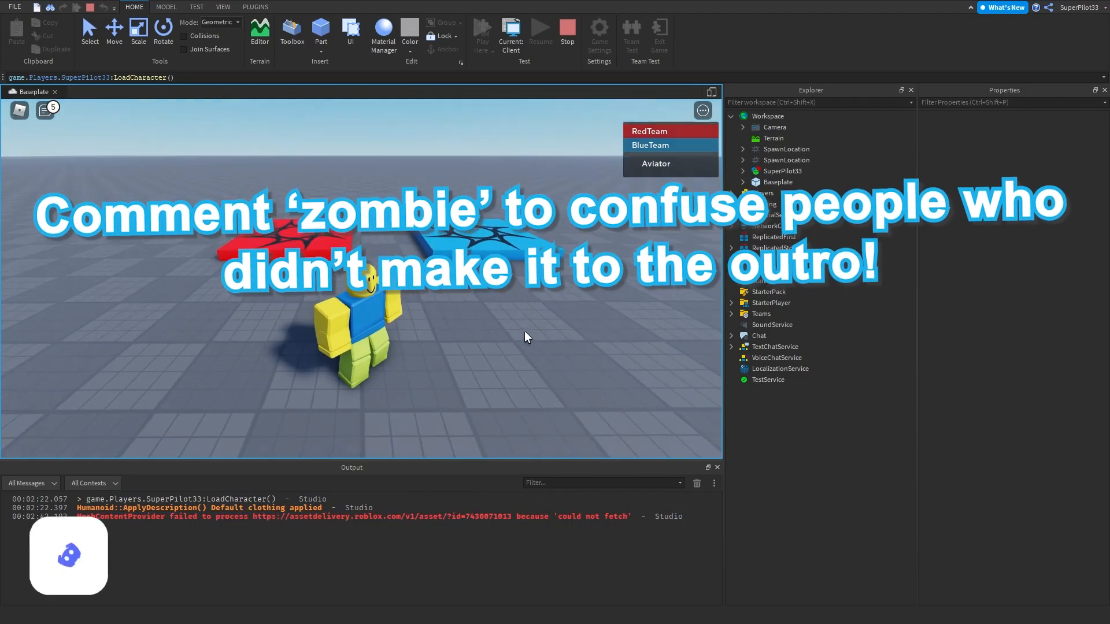